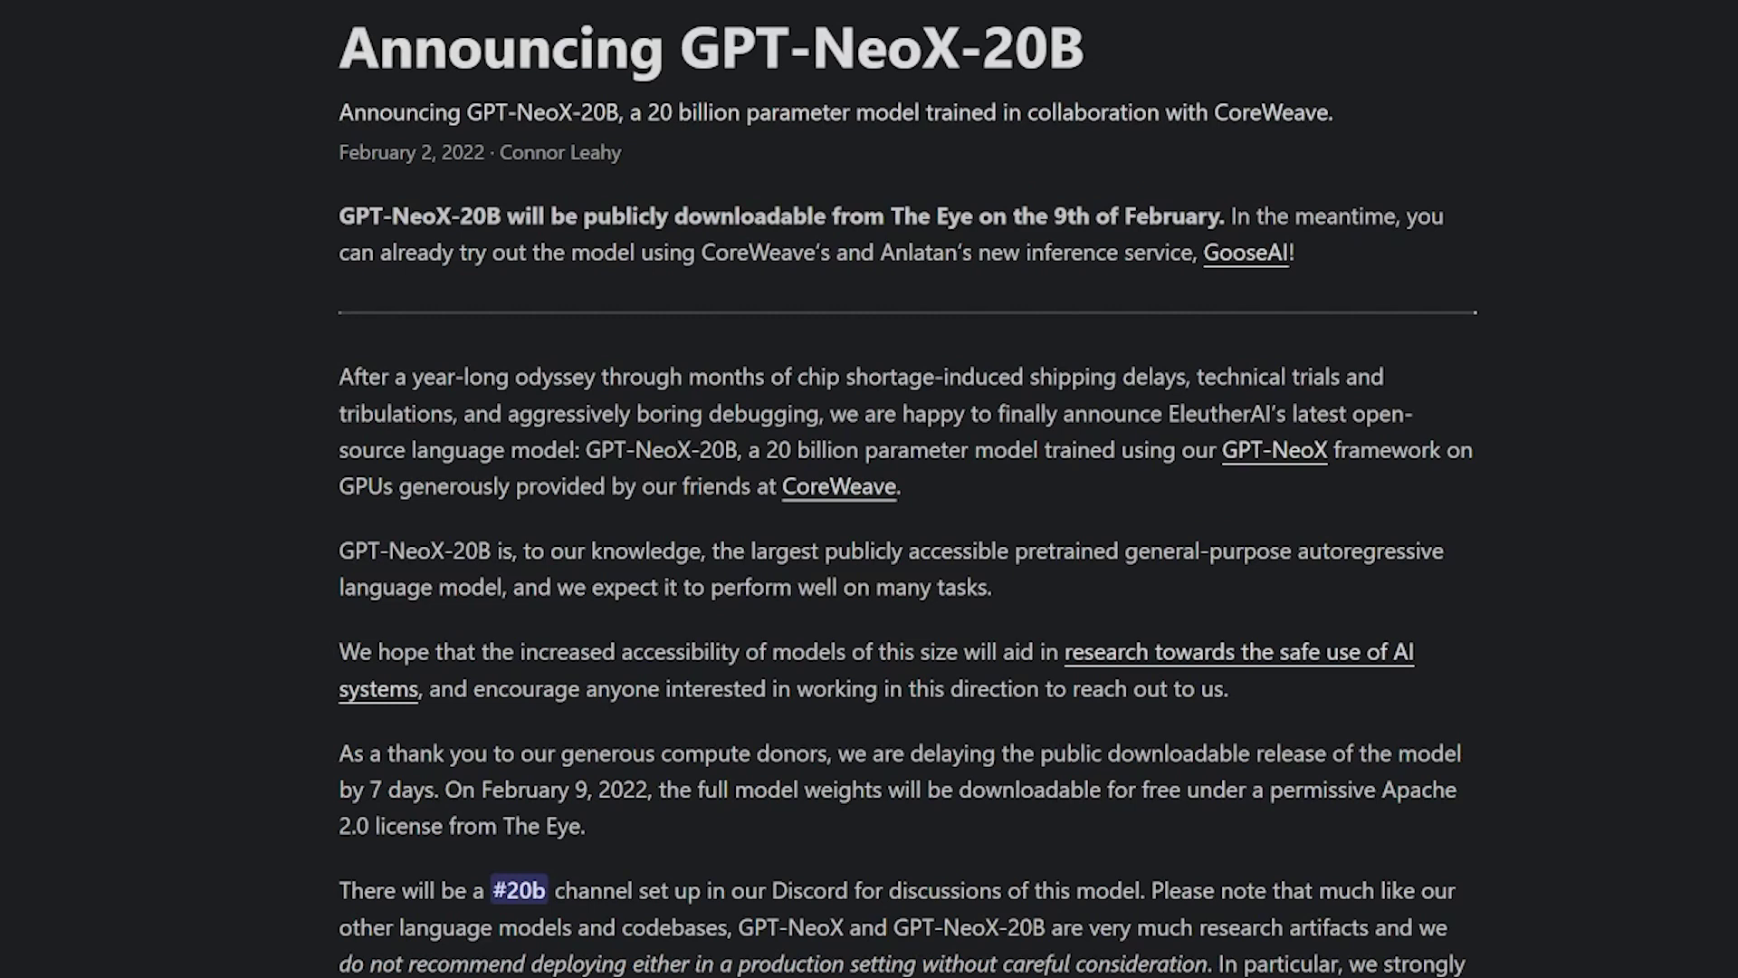
# Read the intro, highlighting the GooseAI, year-long odyssey and largest-public-model sentences.
pyautogui.moveTo(463, 215); pyautogui.dragTo(1346, 290)
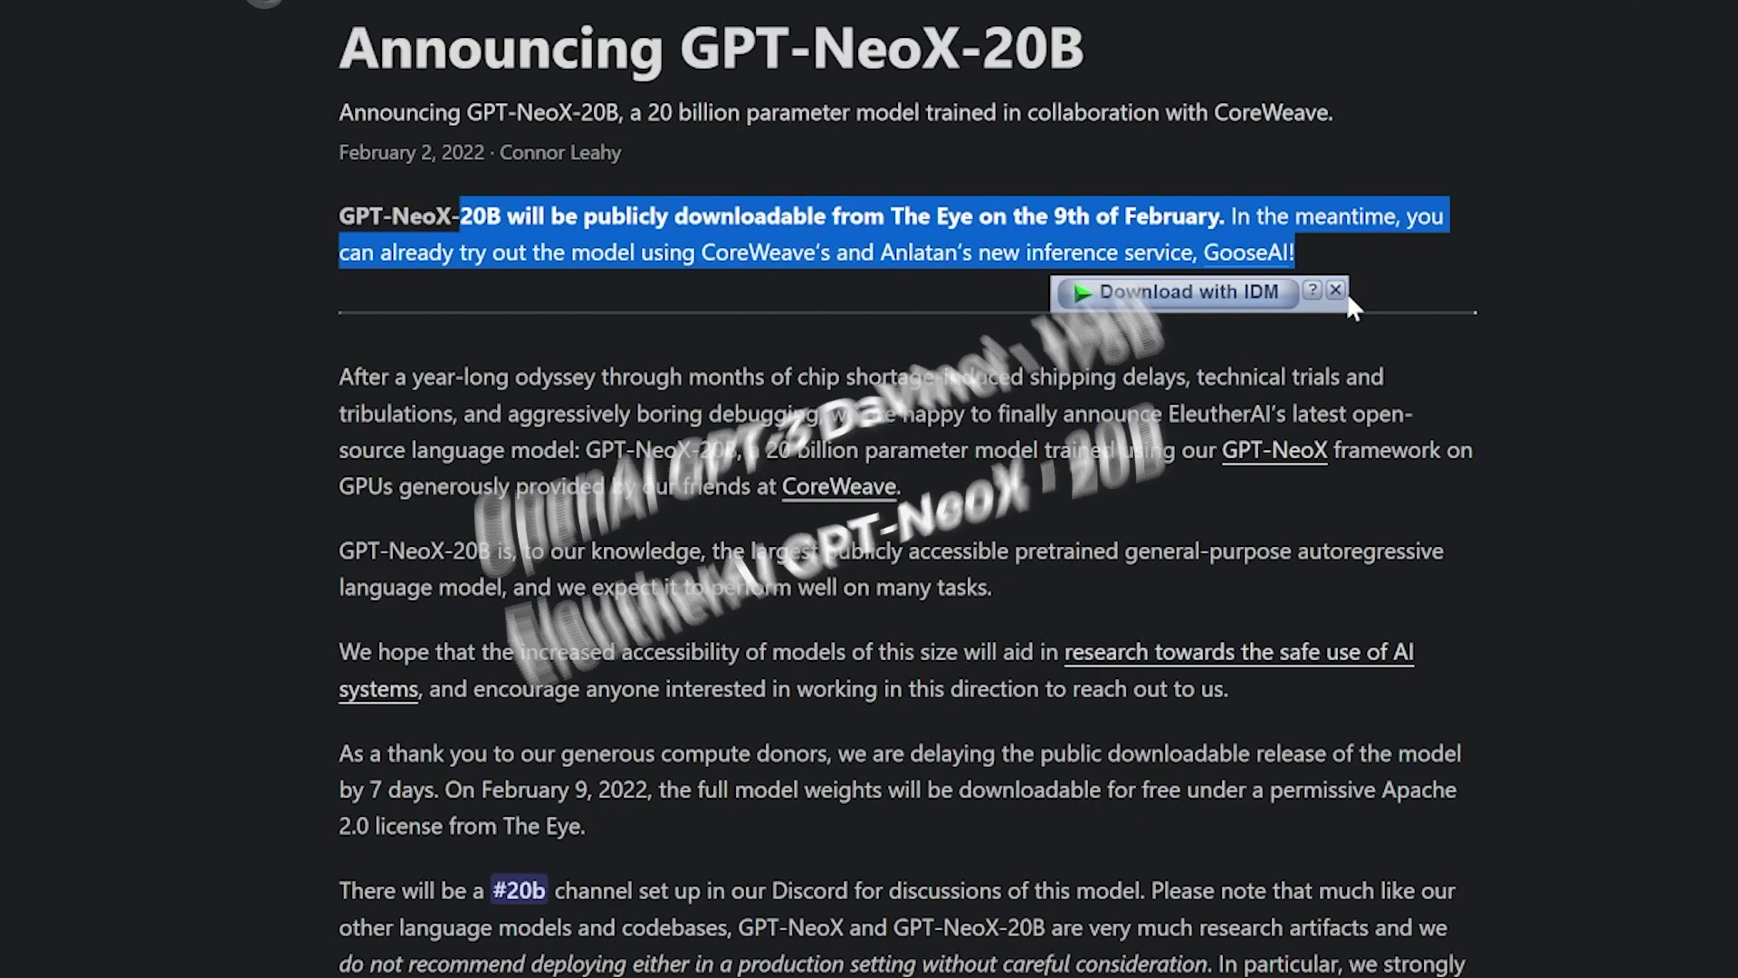
pyautogui.click(1337, 290)
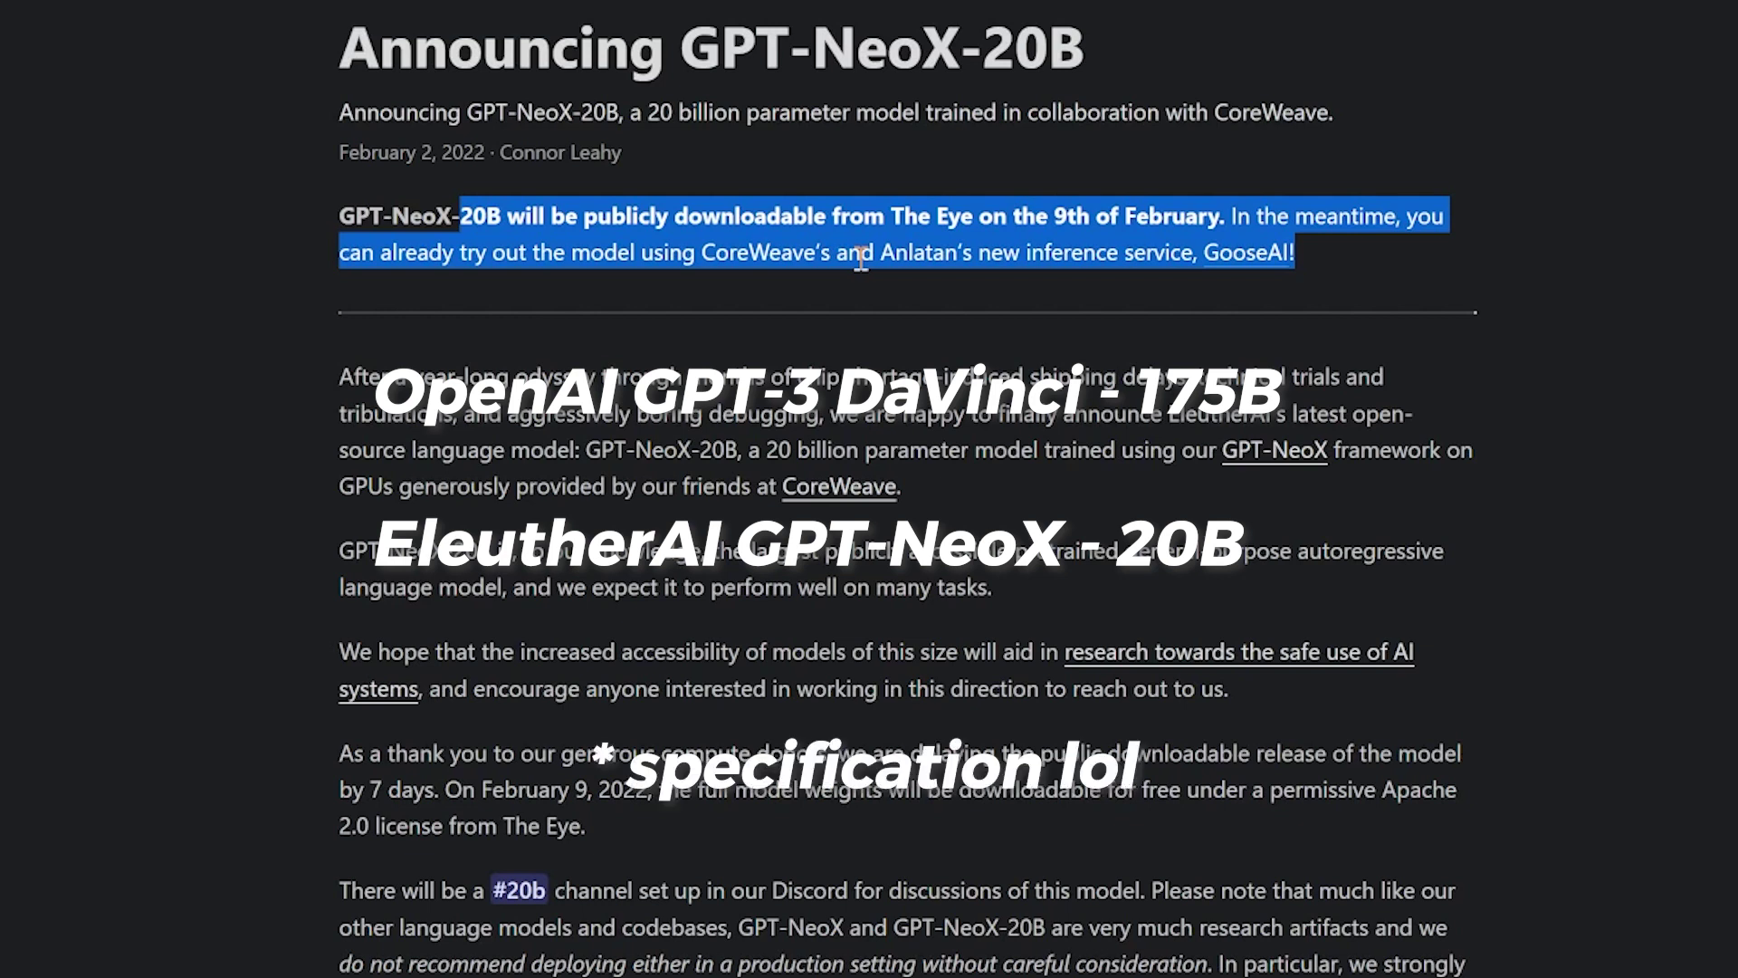
pyautogui.click(484, 418)
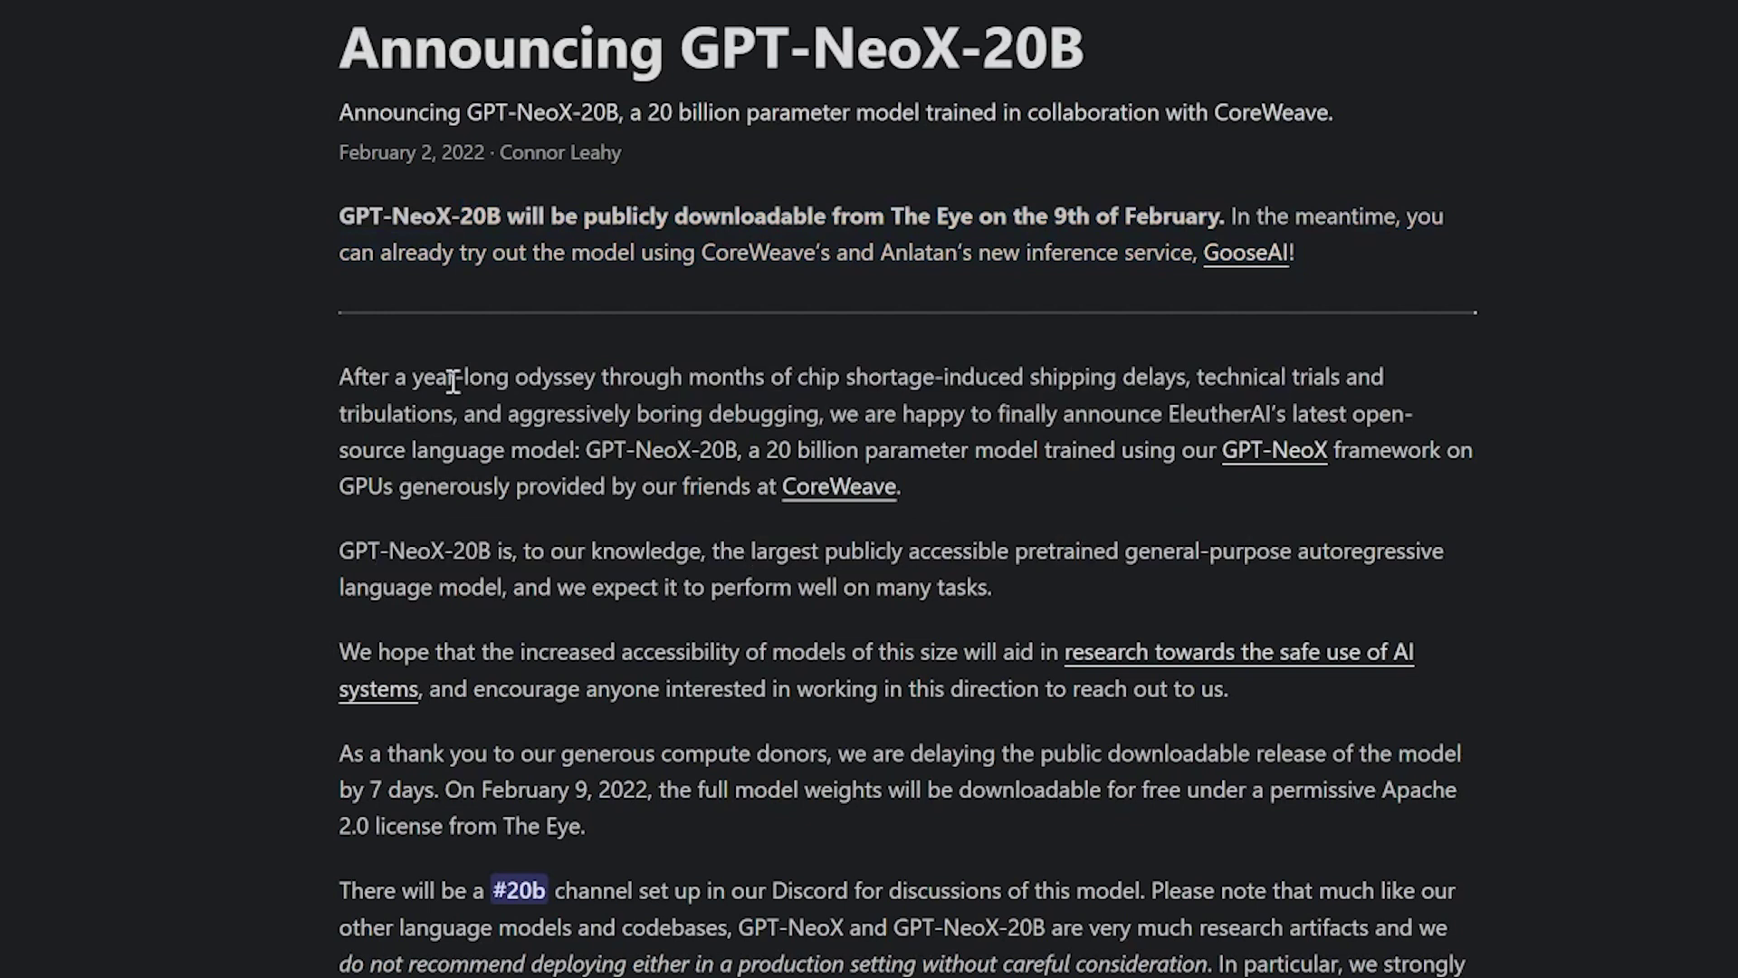
pyautogui.moveTo(453, 381); pyautogui.dragTo(898, 405)
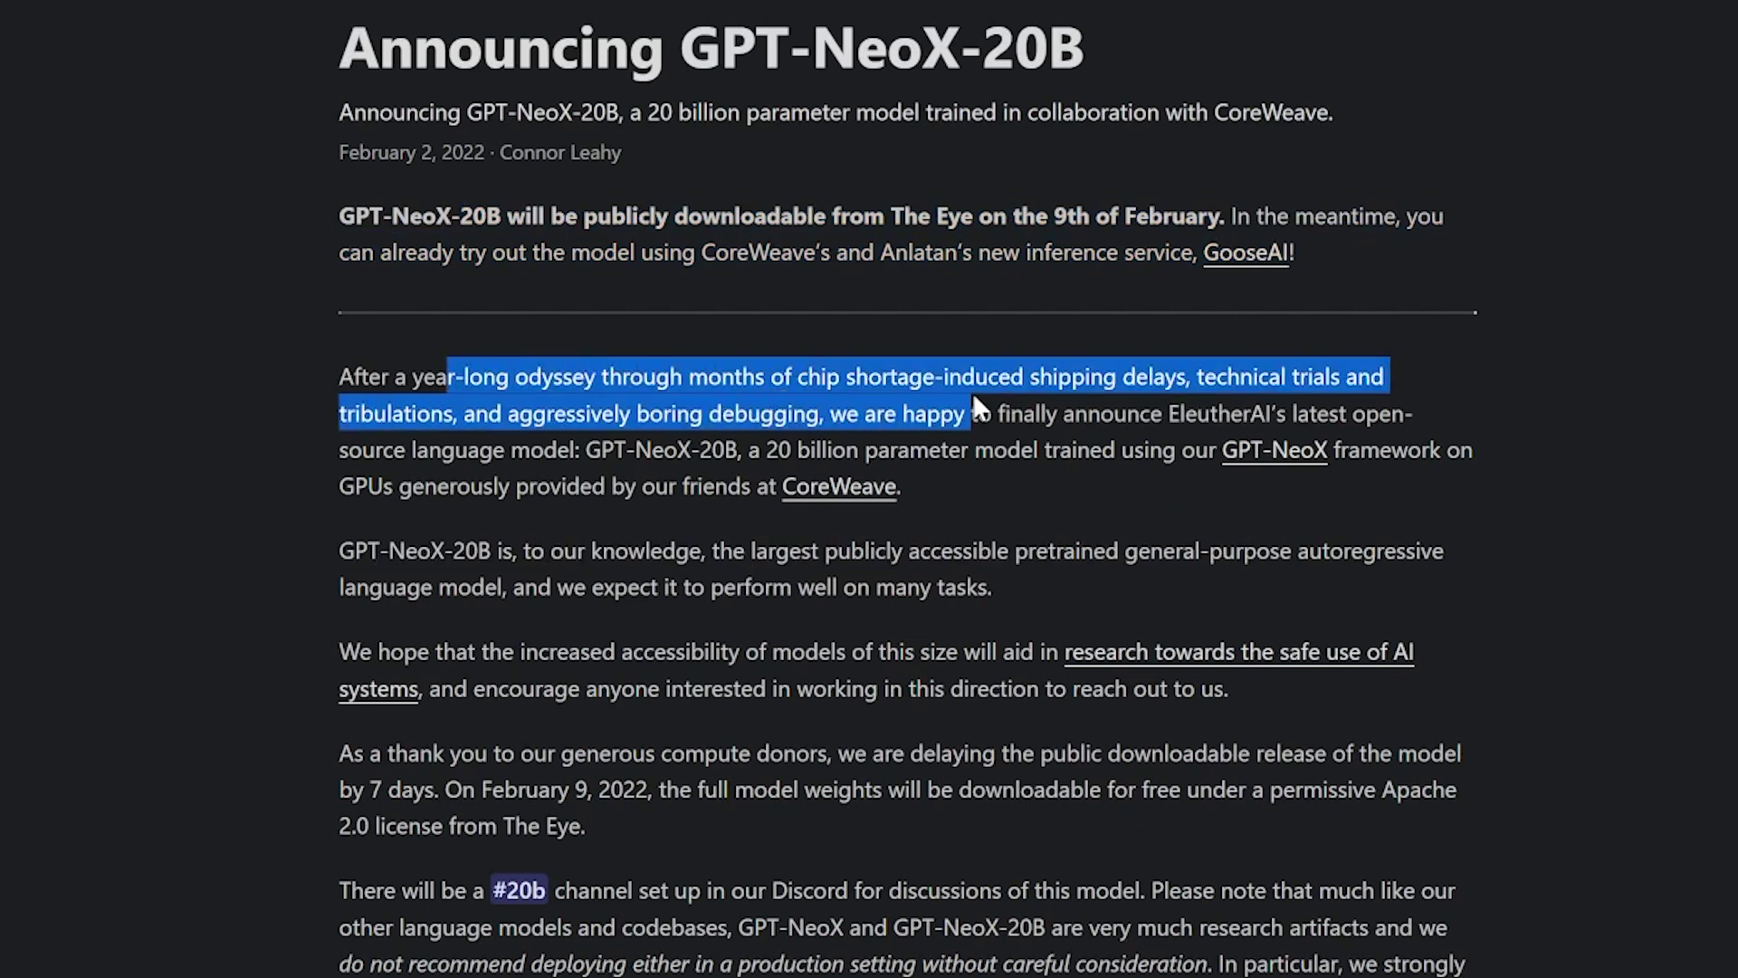
pyautogui.moveTo(340, 550); pyautogui.dragTo(881, 551)
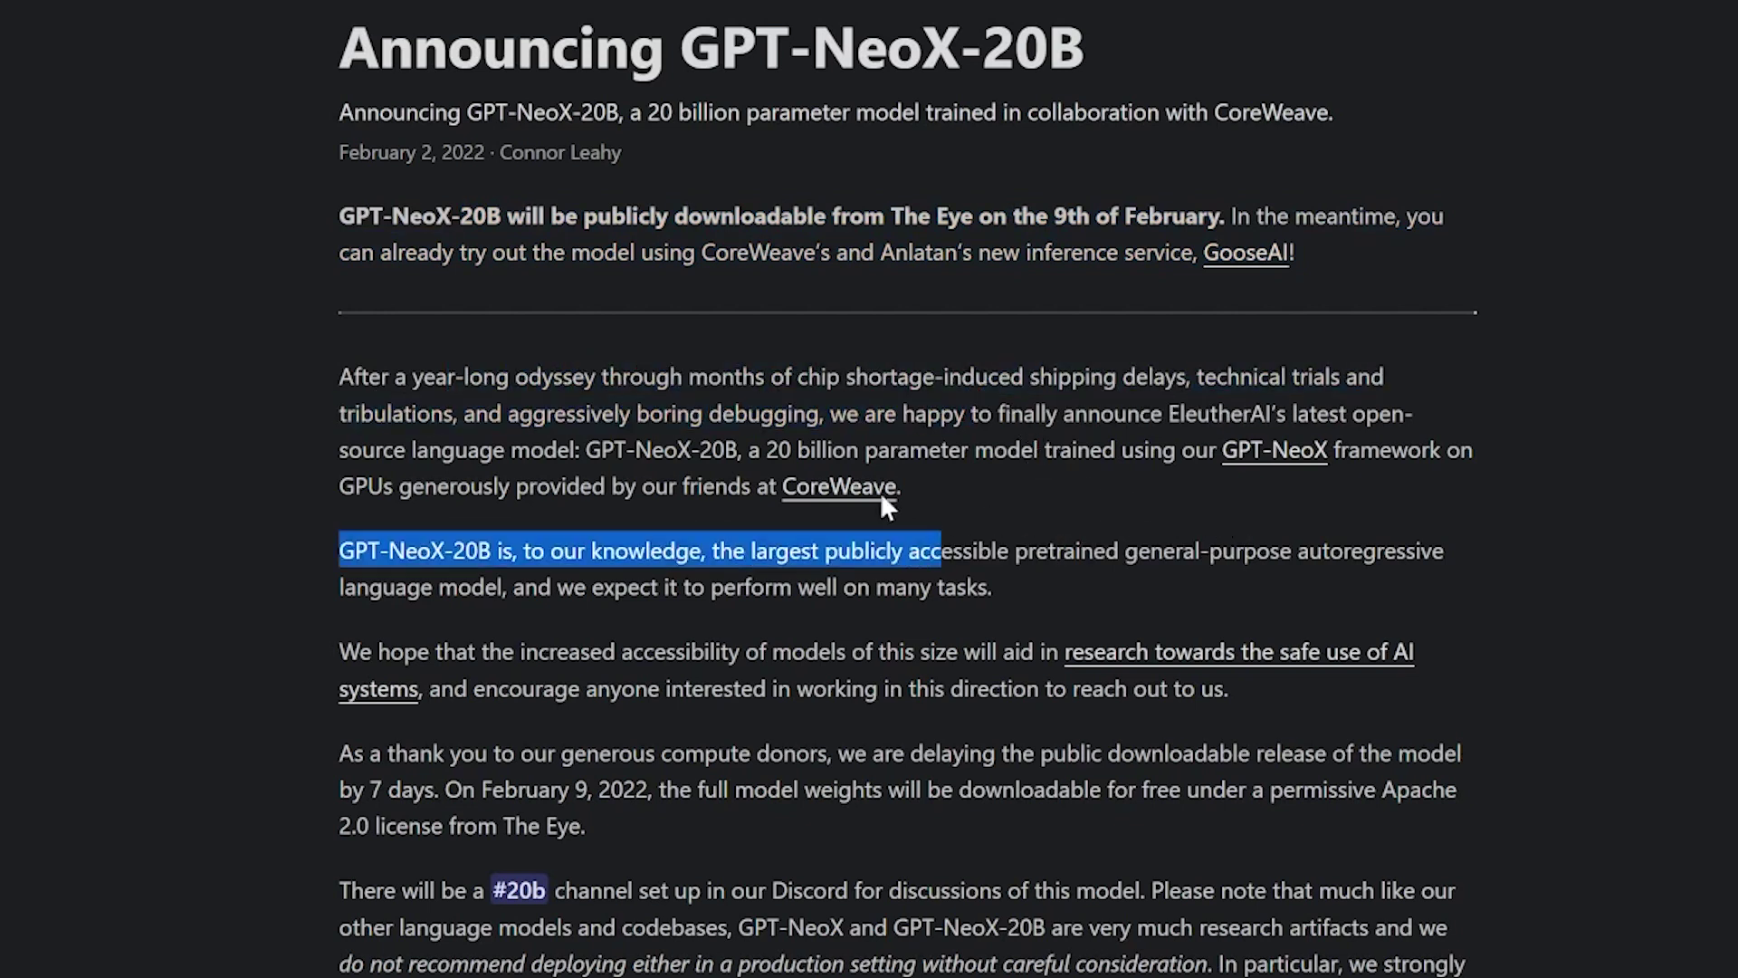
pyautogui.click(645, 446)
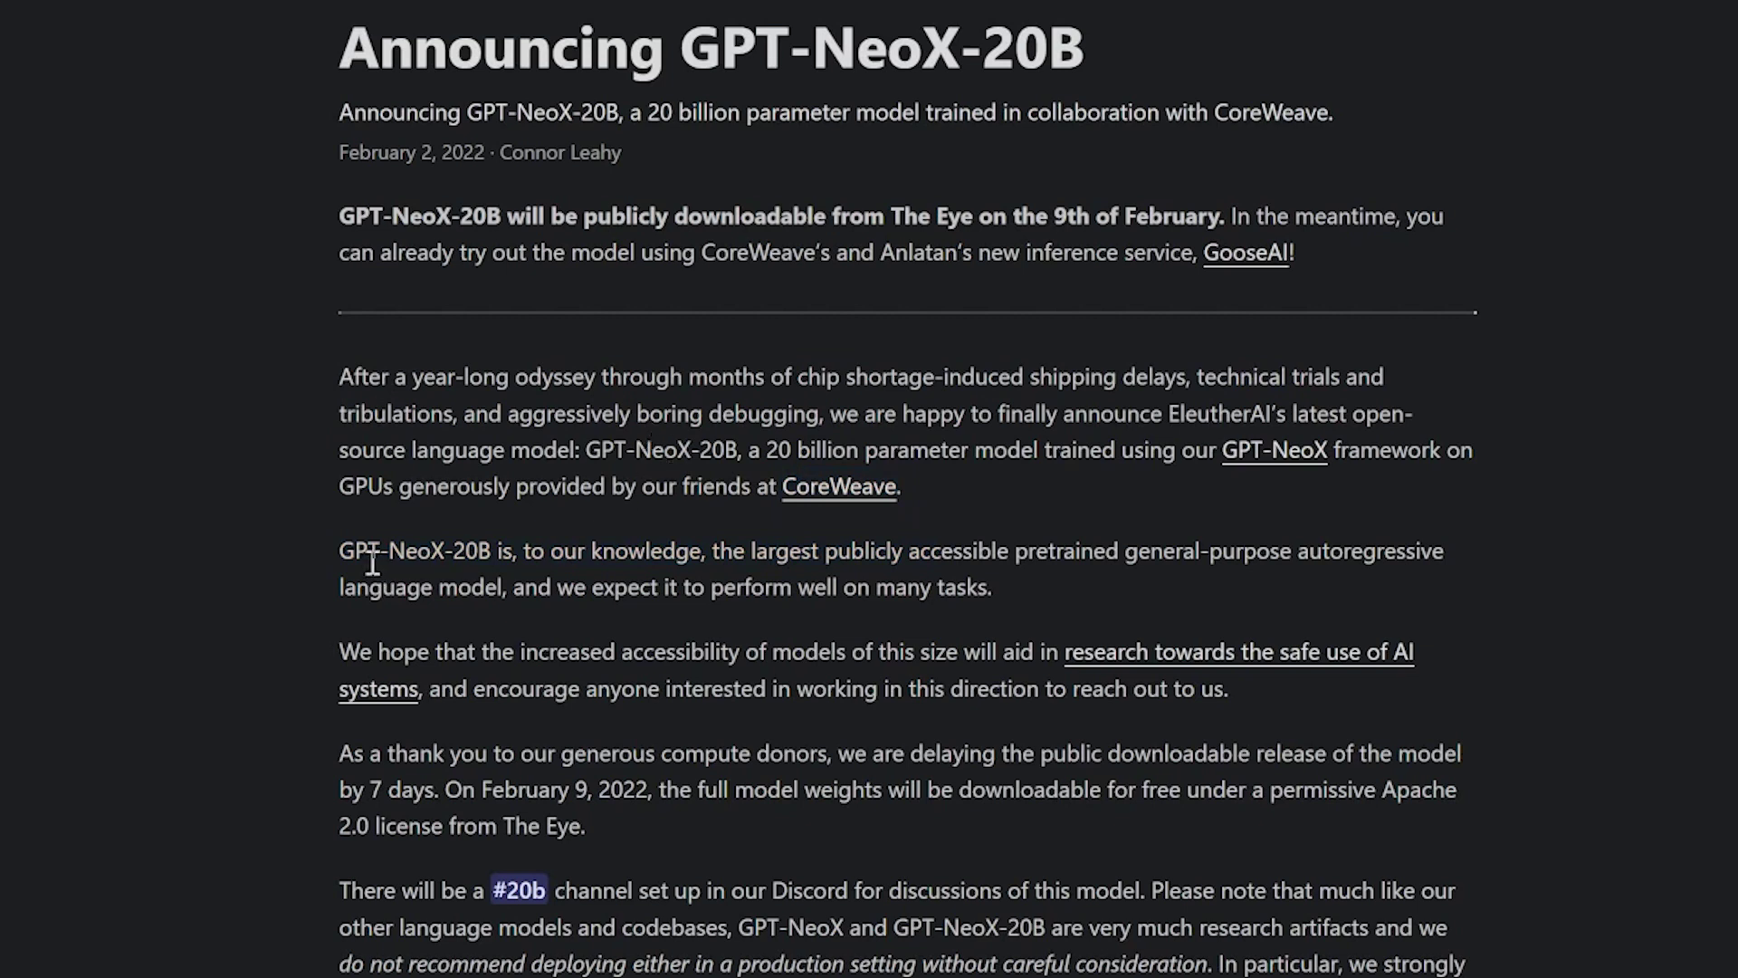
# Highlight the model description, donor thanks, February 9, 2022 release and research-artifact warning.
pyautogui.moveTo(367, 551); pyautogui.dragTo(458, 555)
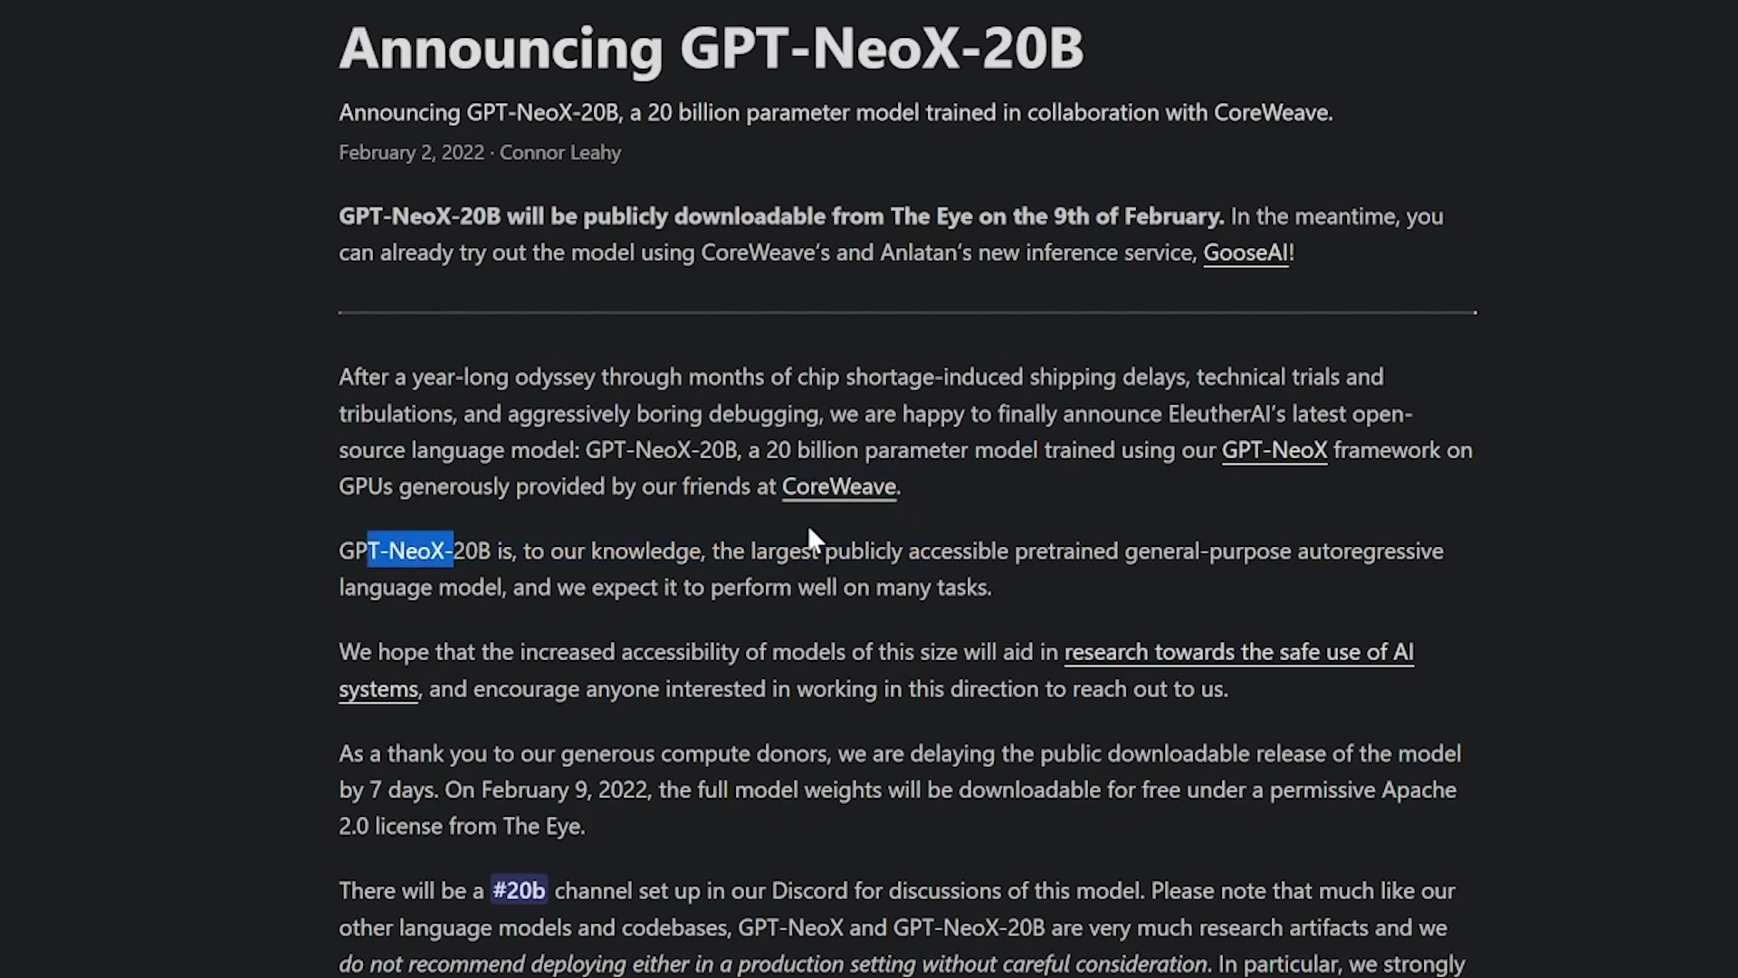
pyautogui.moveTo(825, 549)
pyautogui.mouseDown()
pyautogui.moveTo(1081, 568)
pyautogui.moveTo(1412, 554)
pyautogui.moveTo(491, 549)
pyautogui.moveTo(999, 608)
pyautogui.mouseUp()
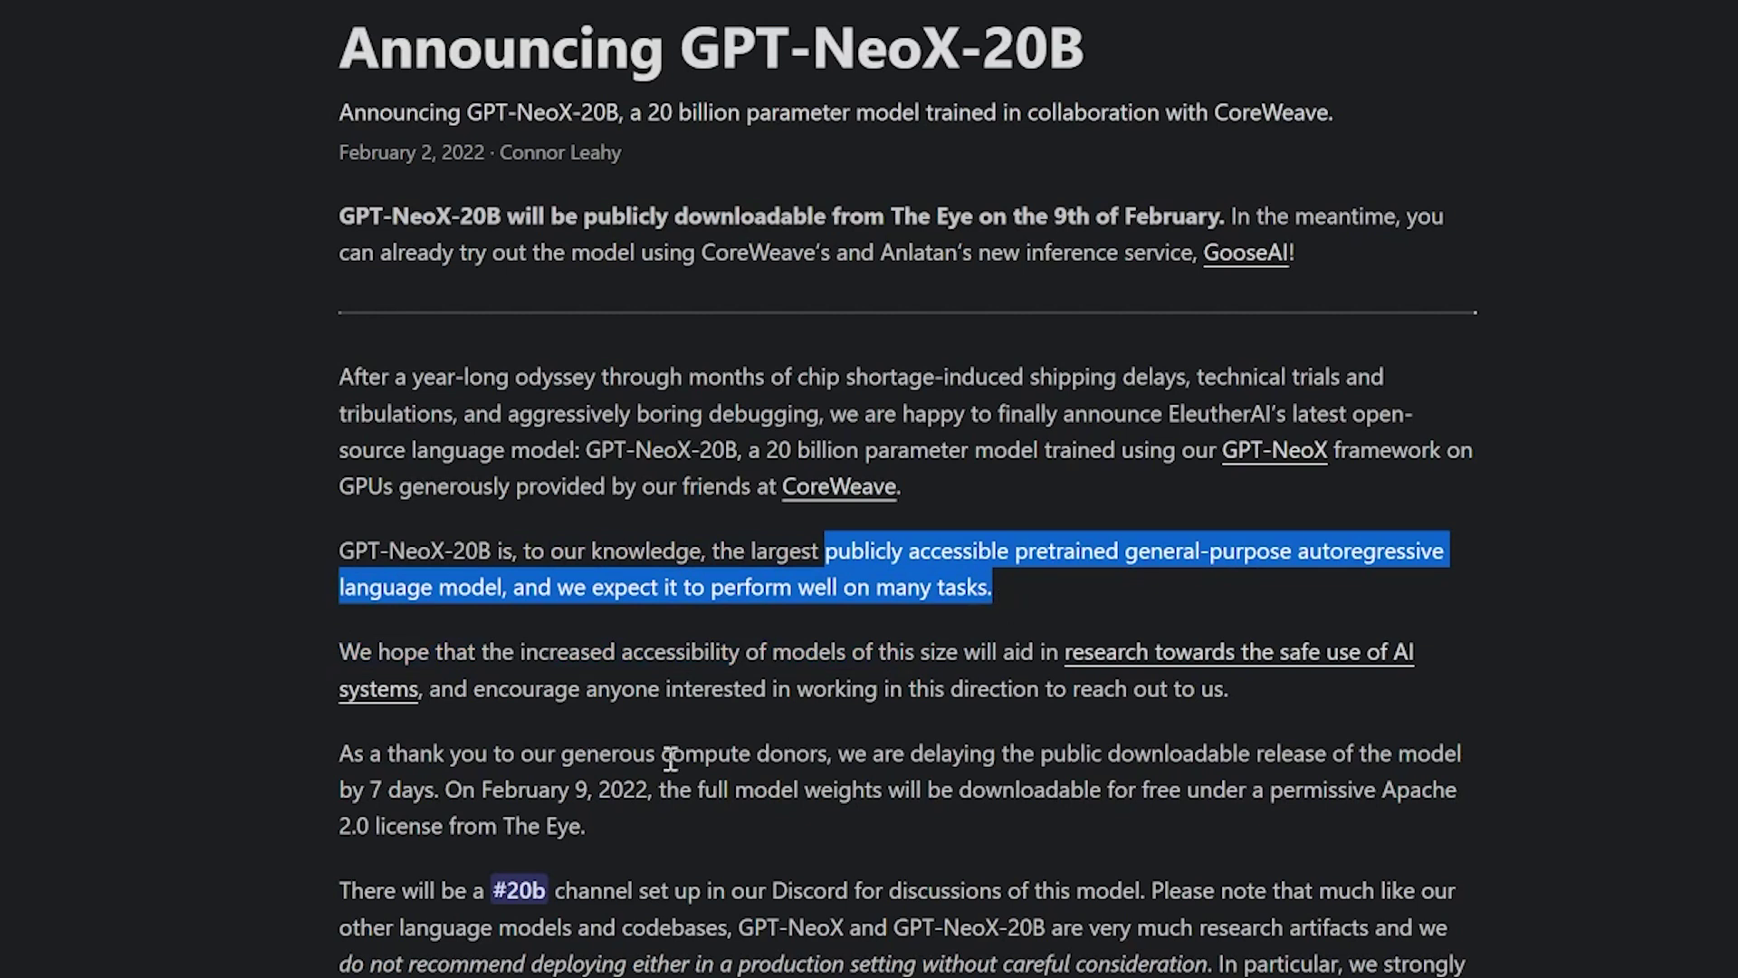
pyautogui.click(389, 756)
pyautogui.moveTo(388, 756)
pyautogui.mouseDown()
pyautogui.moveTo(1246, 751)
pyautogui.moveTo(506, 757)
pyautogui.mouseUp()
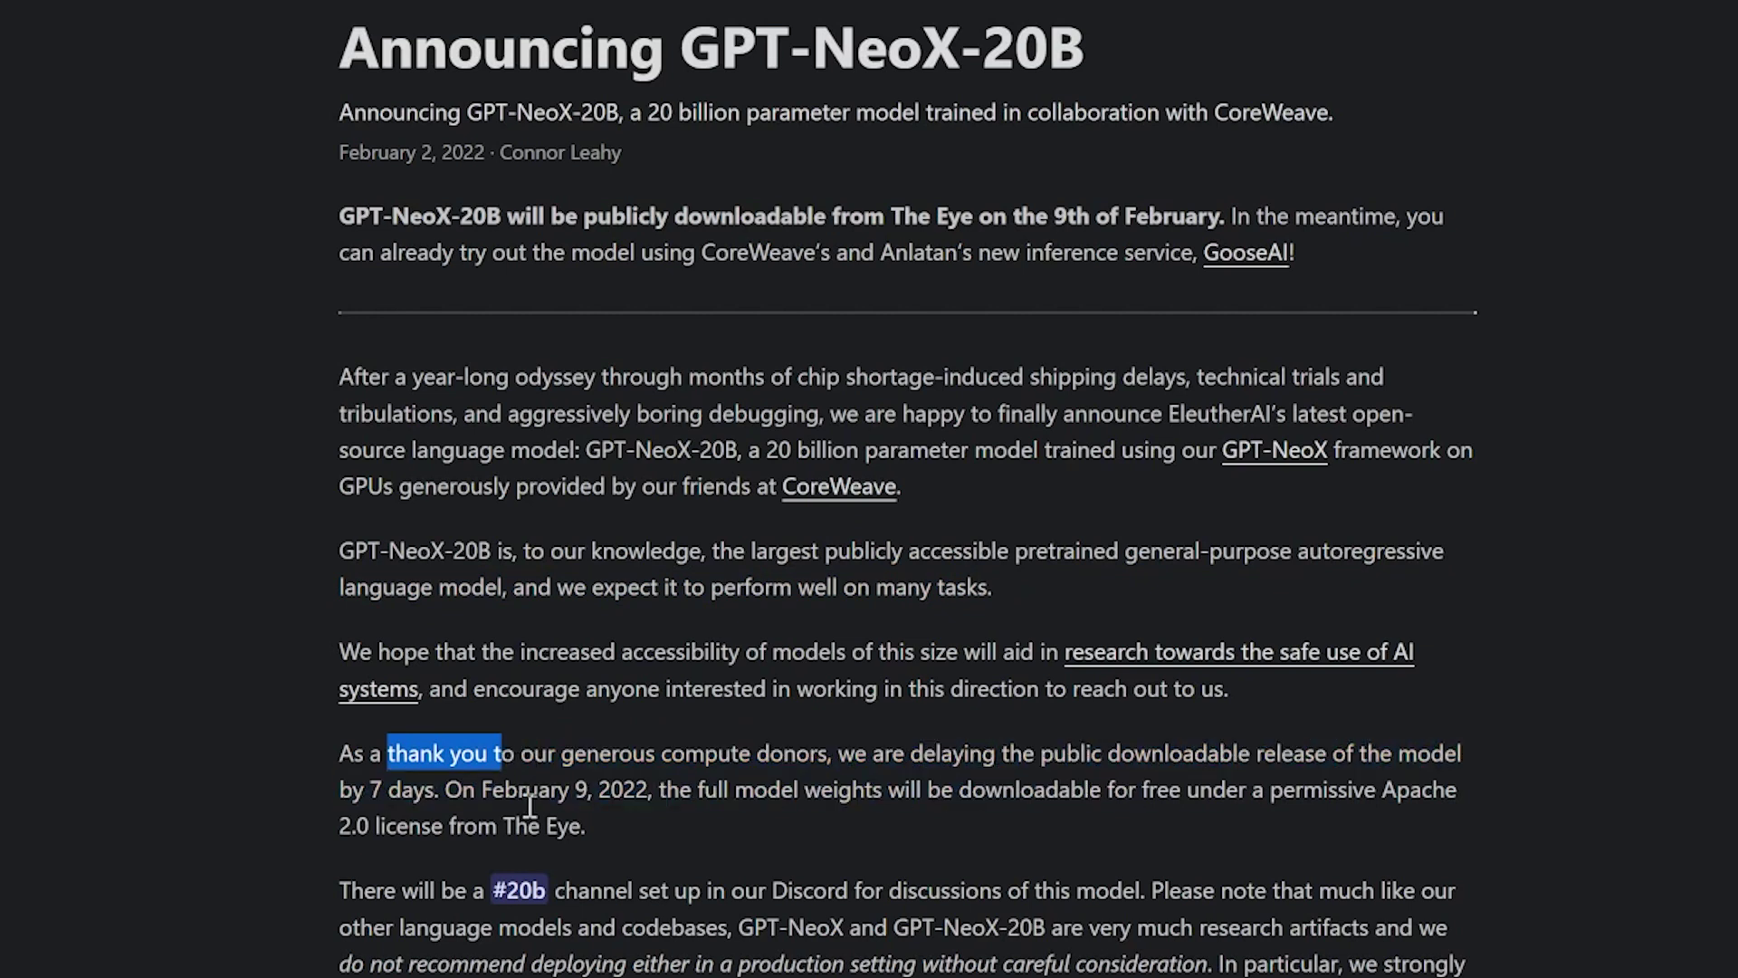
pyautogui.moveTo(502, 790)
pyautogui.mouseDown()
pyautogui.moveTo(1395, 794)
pyautogui.moveTo(1435, 828)
pyautogui.mouseUp()
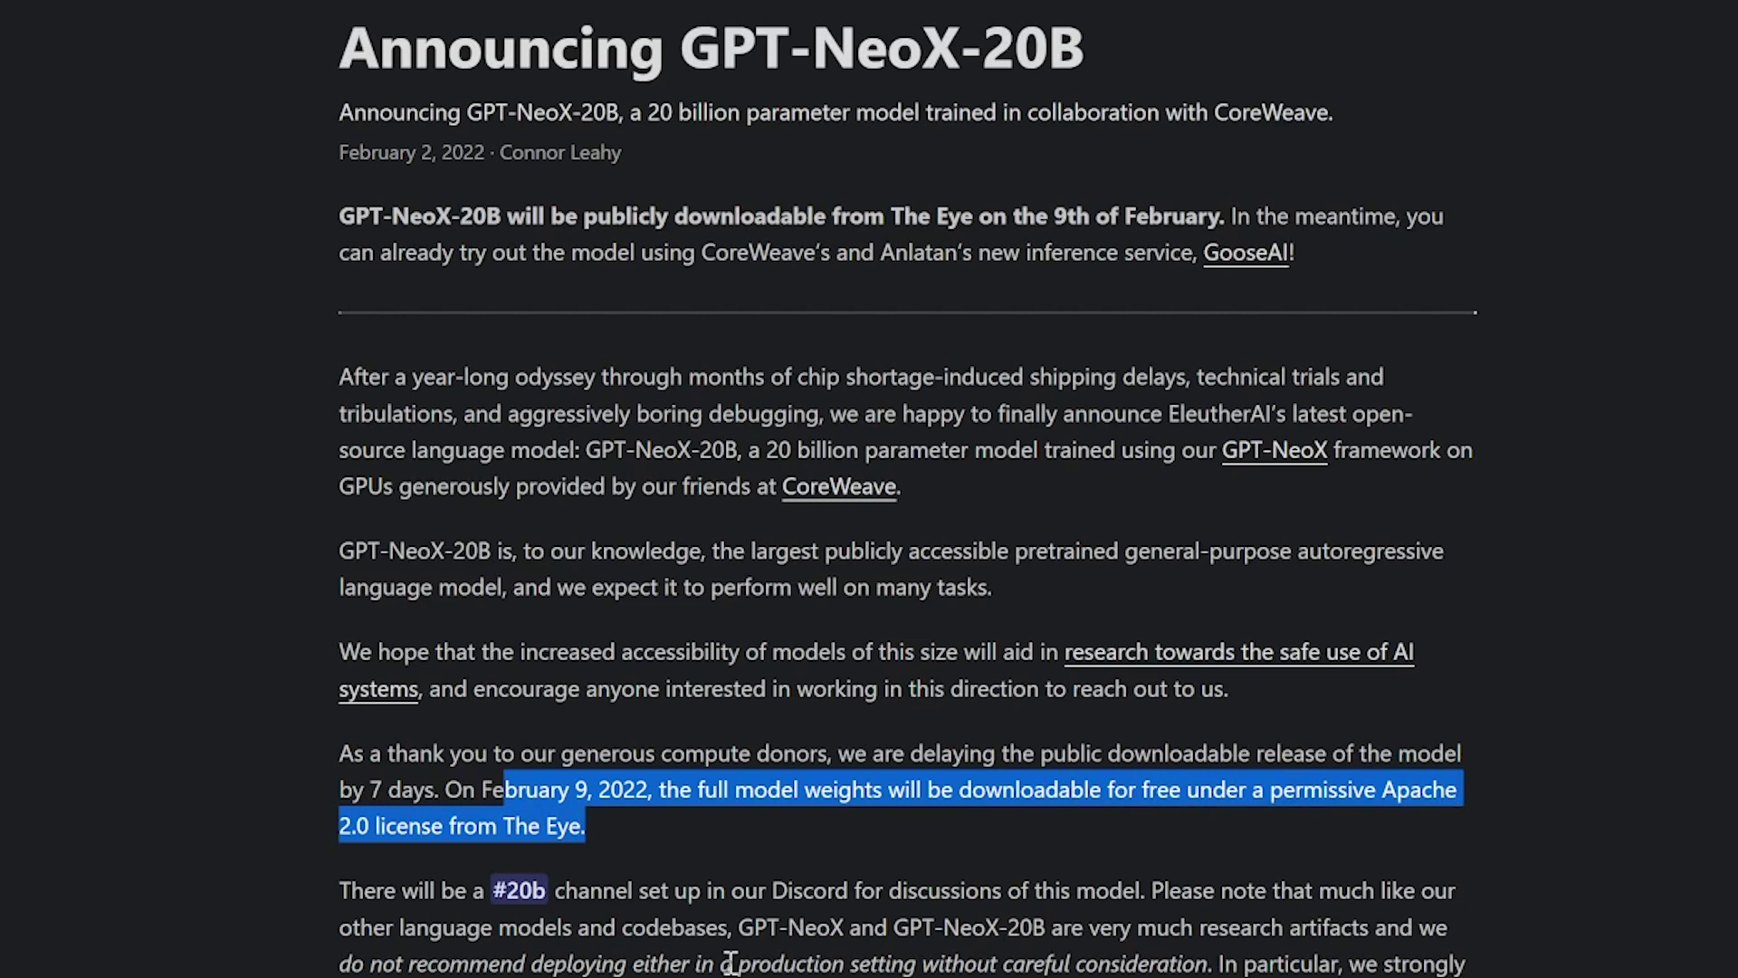
pyautogui.scroll(-1, 760, 952)
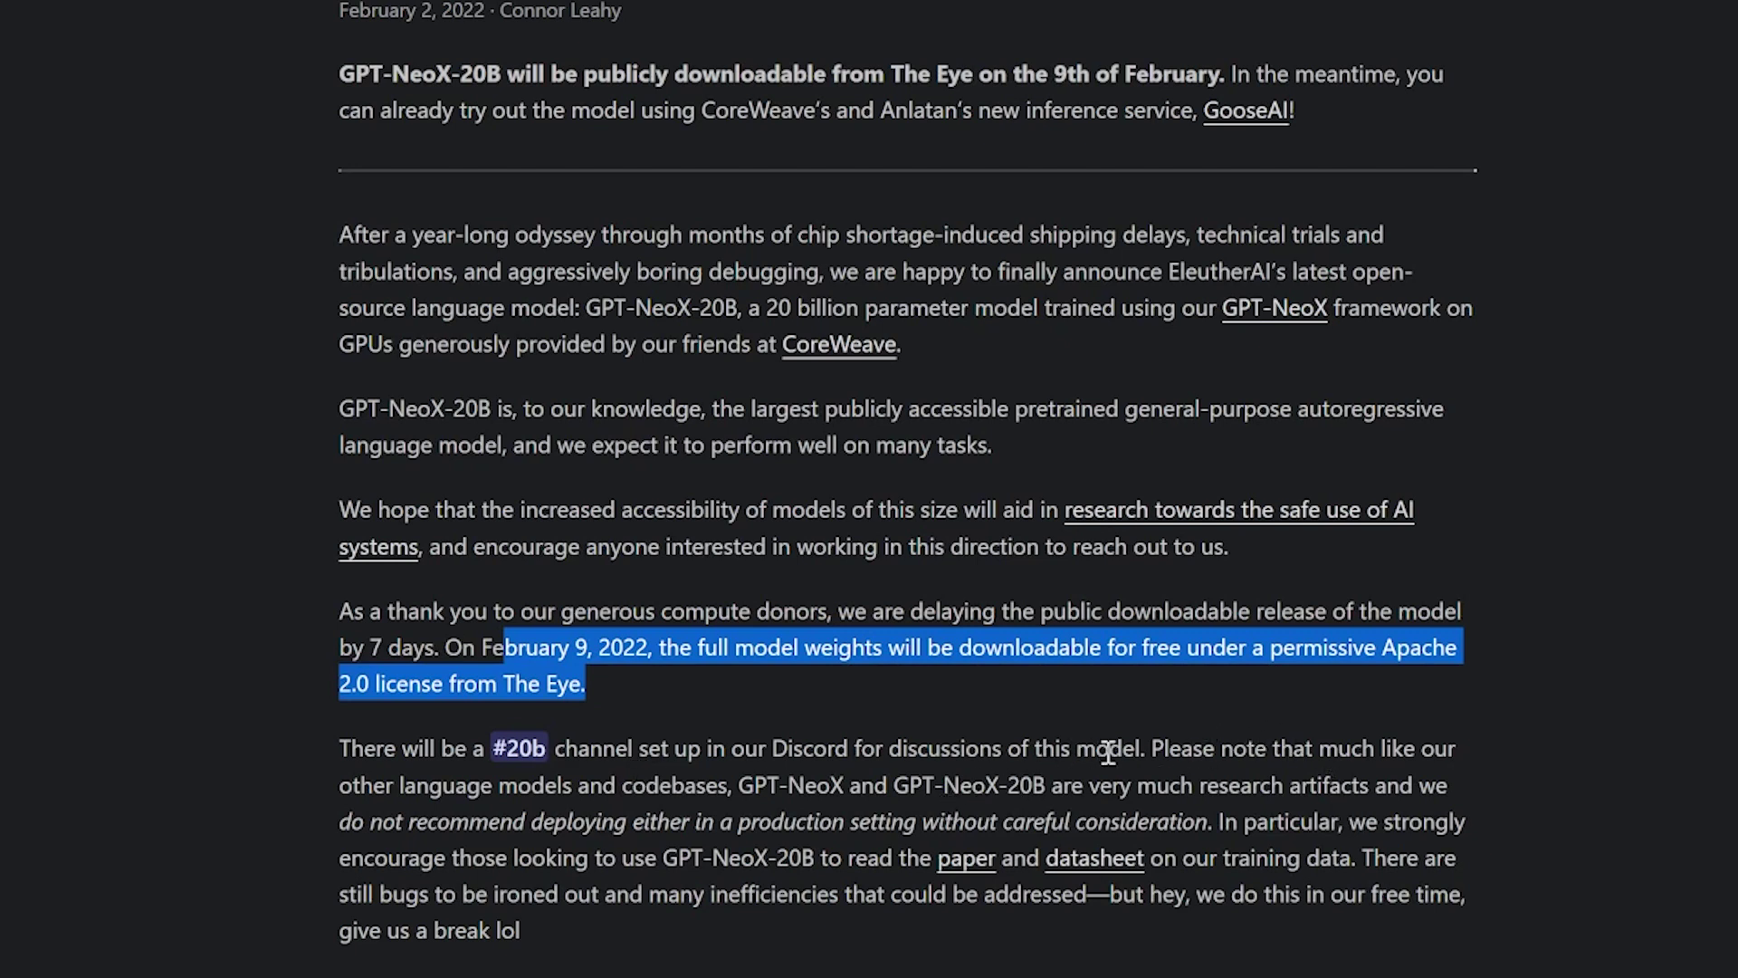
pyautogui.moveTo(1103, 750)
pyautogui.mouseDown()
pyautogui.moveTo(1354, 813)
pyautogui.moveTo(673, 831)
pyautogui.mouseUp()
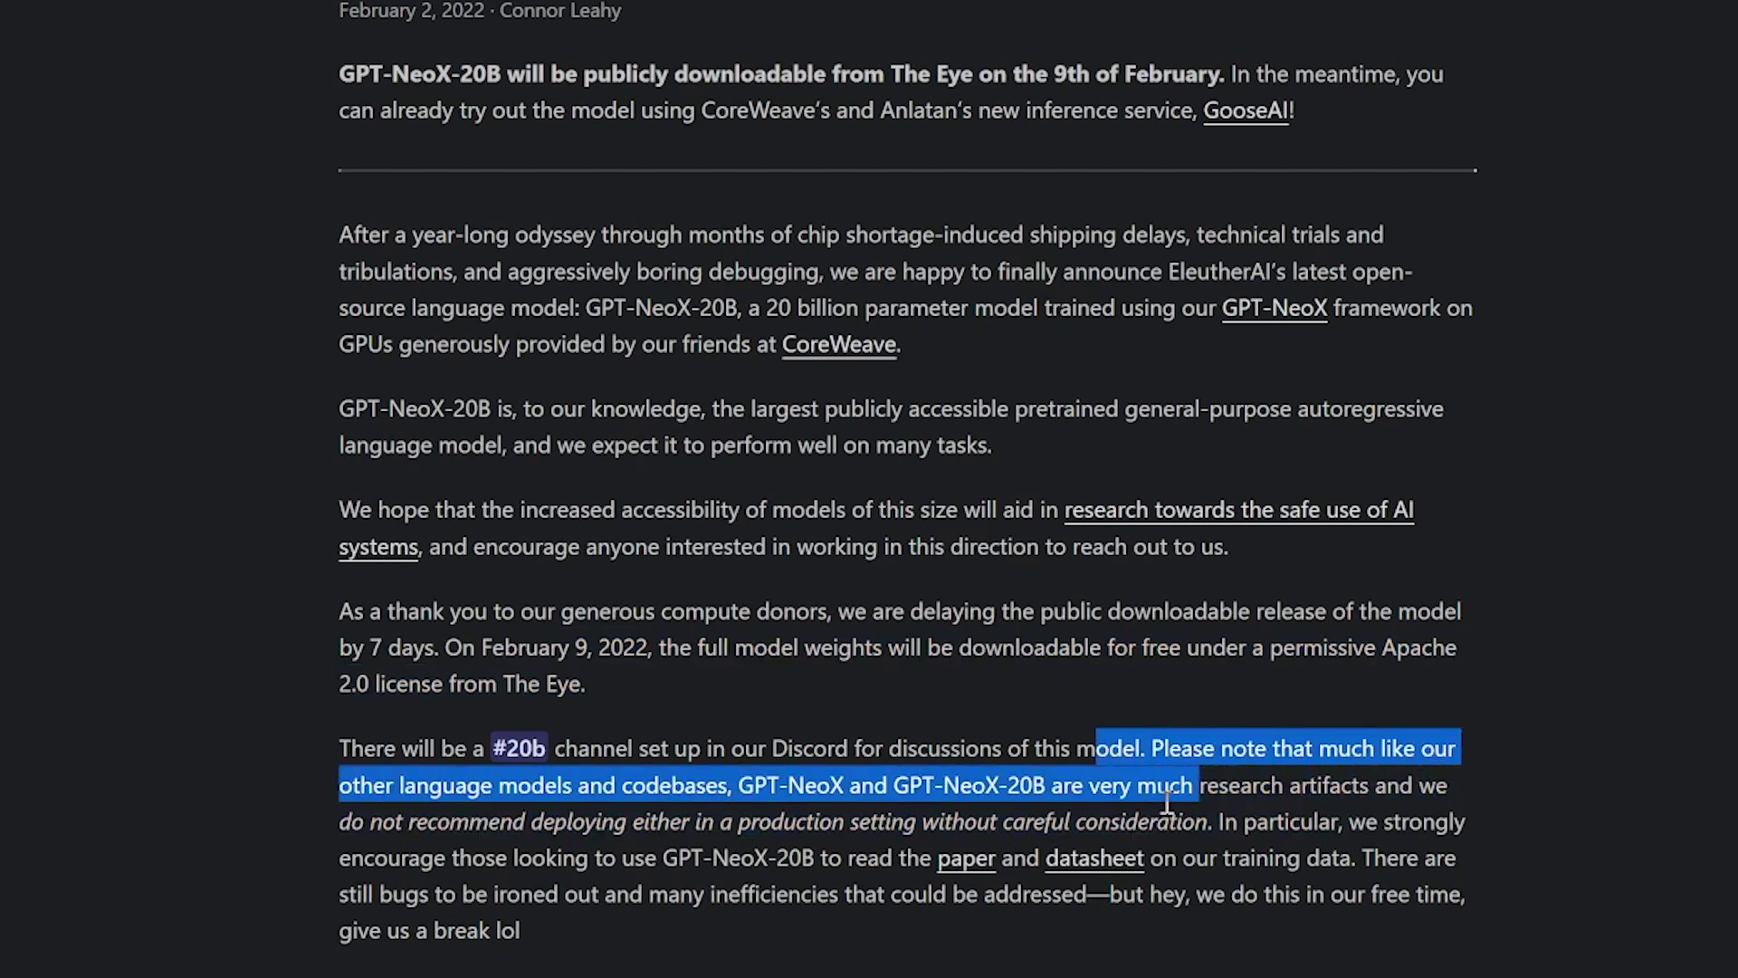
pyautogui.moveTo(673, 831); pyautogui.dragTo(925, 823)
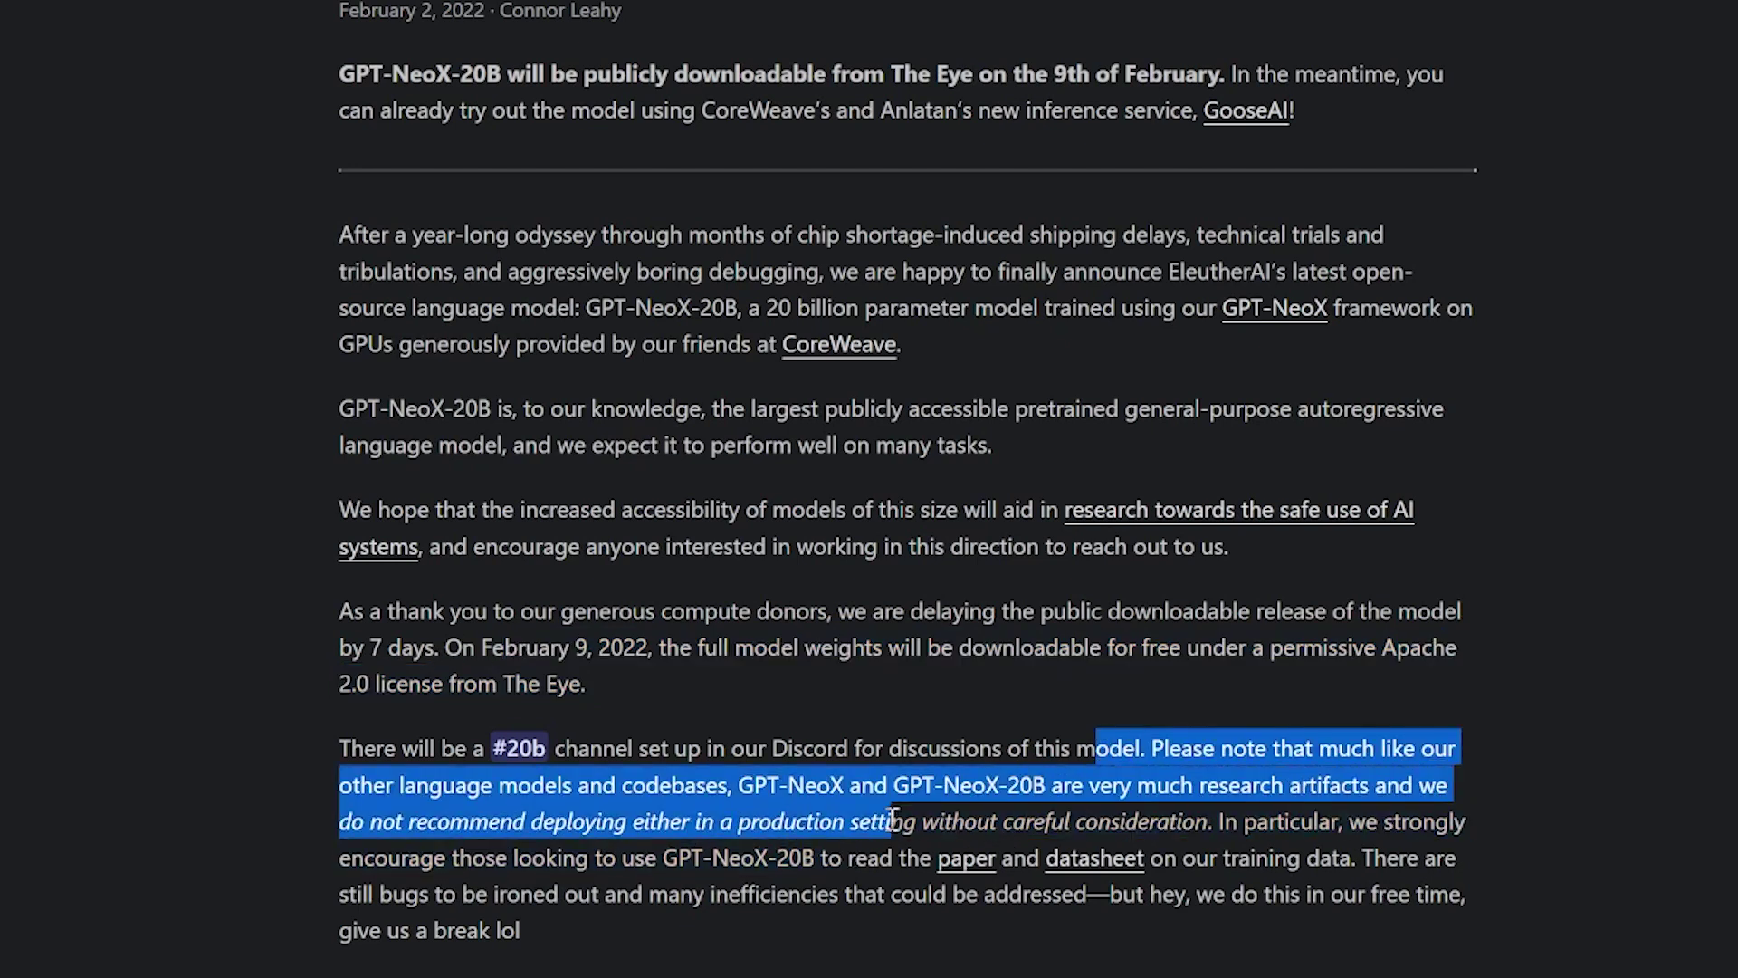
pyautogui.scroll(-1, 923, 823)
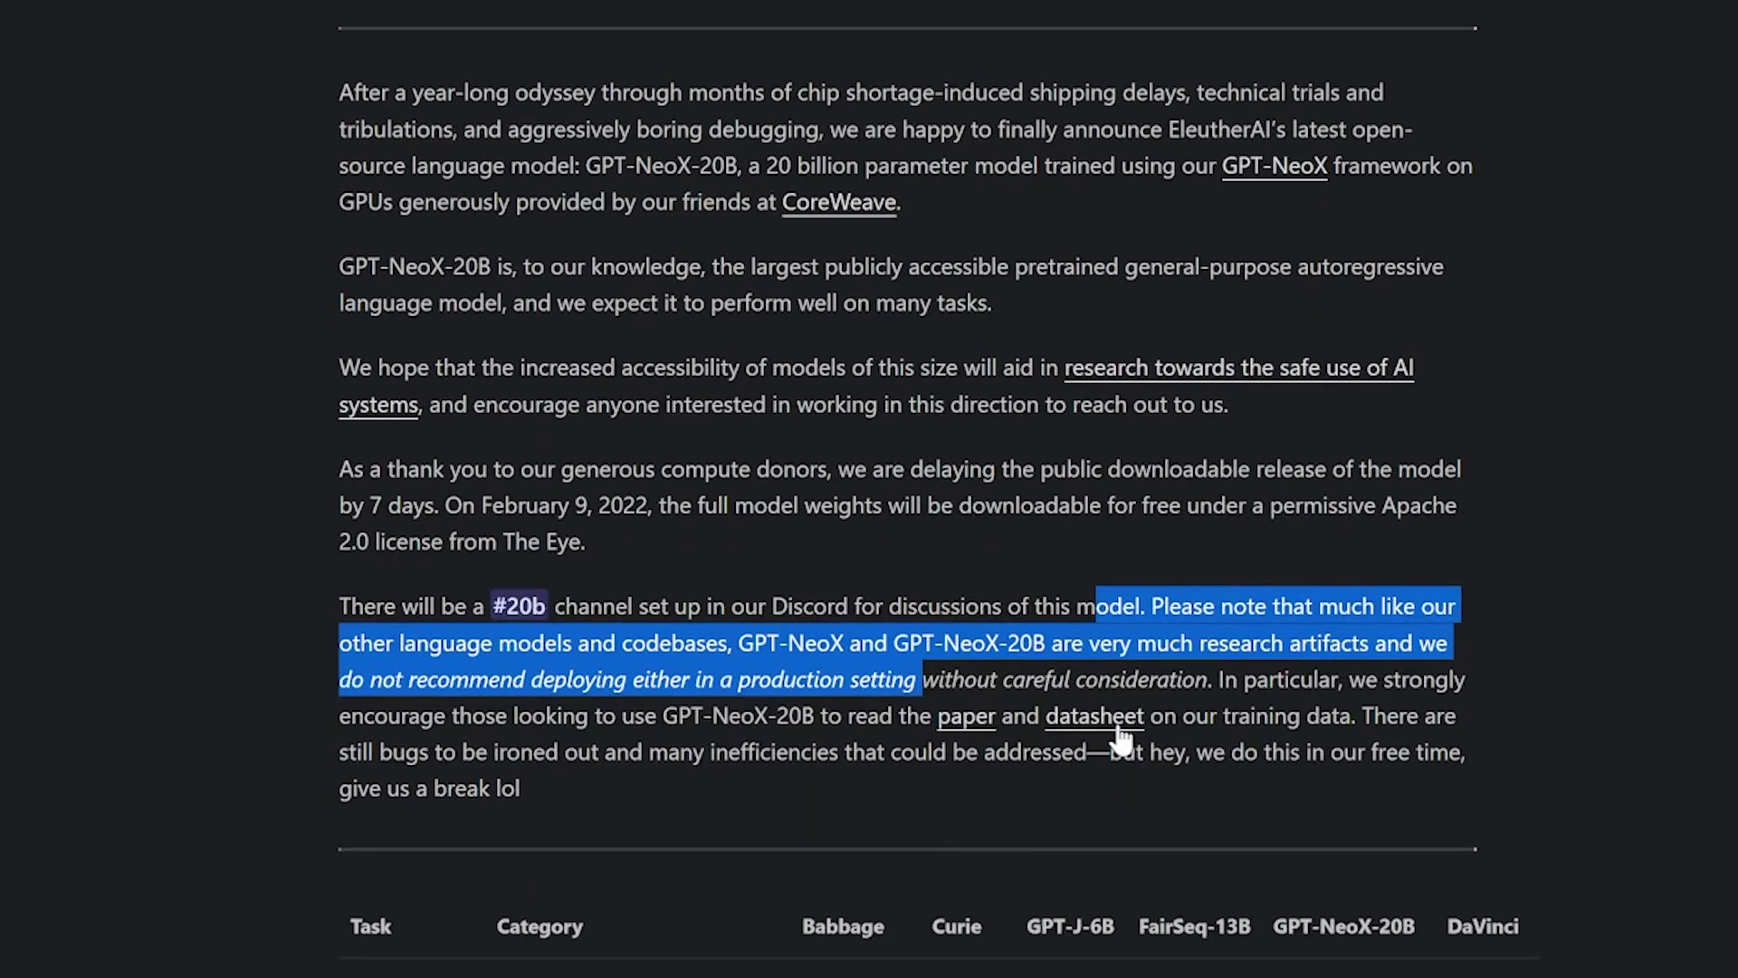
pyautogui.scroll(-2, 1116, 733)
pyautogui.scroll(-2, 1116, 733)
pyautogui.scroll(-2, 1116, 733)
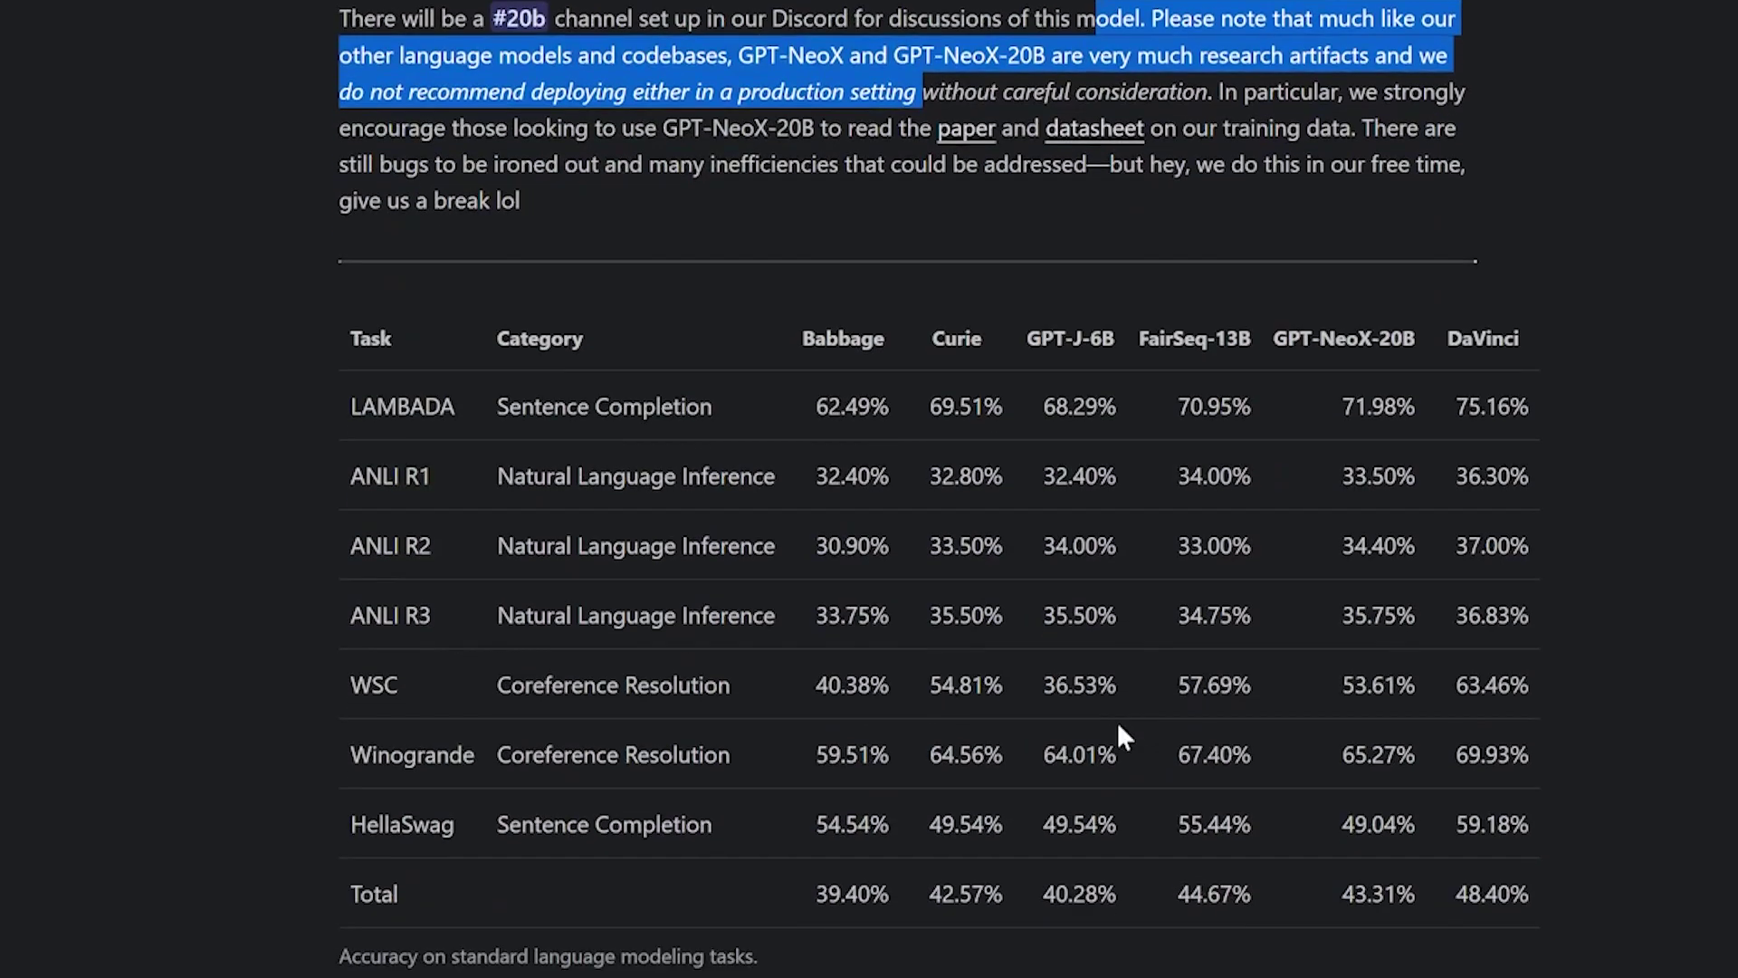
pyautogui.scroll(-1, 1116, 734)
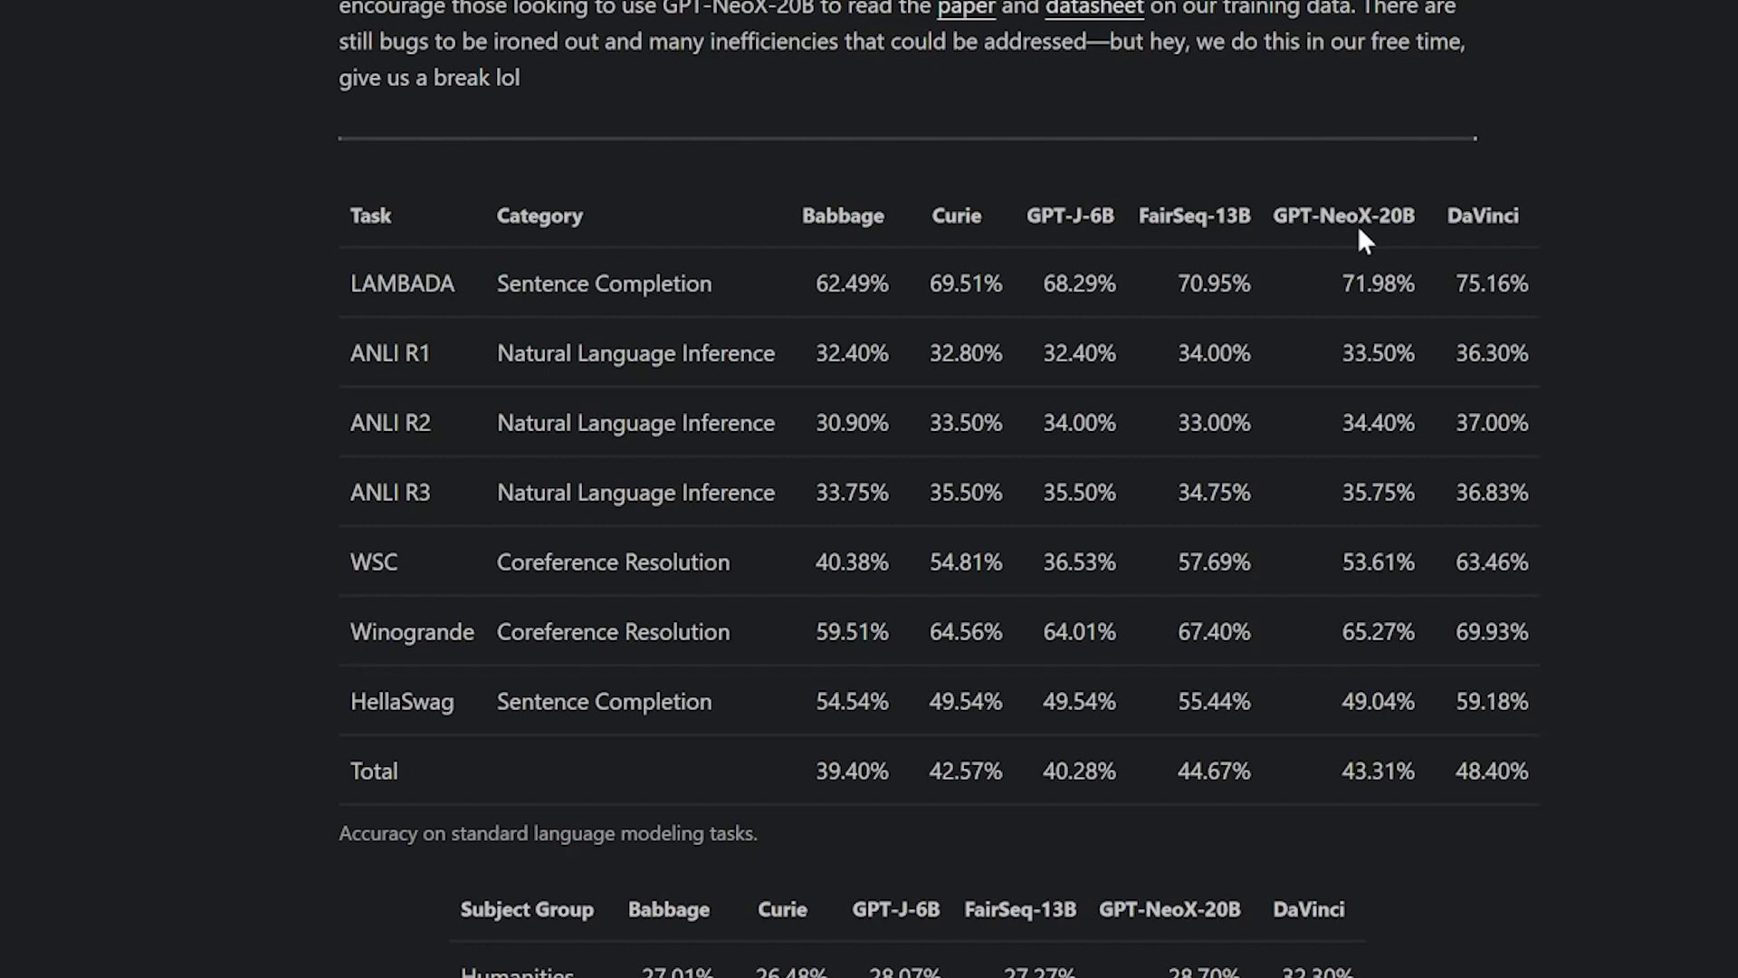
pyautogui.scroll(-2, 1361, 235)
pyautogui.scroll(-3, 1338, 273)
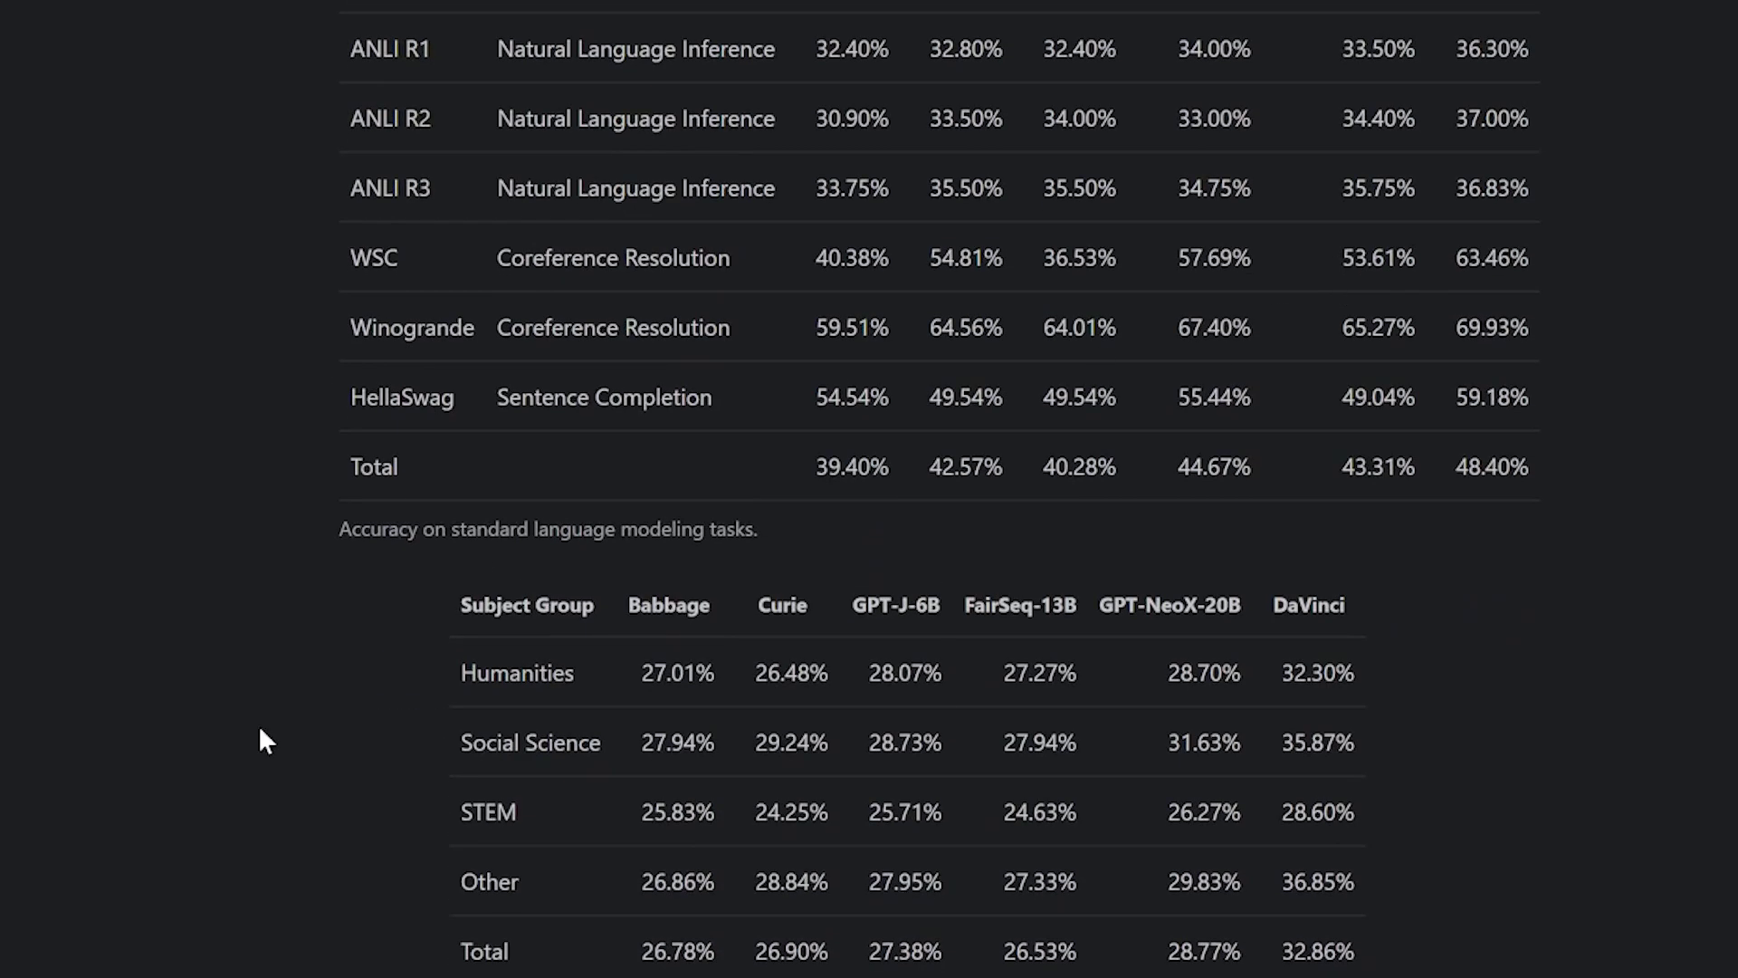
pyautogui.scroll(1, 1303, 831)
pyautogui.scroll(10, 1311, 835)
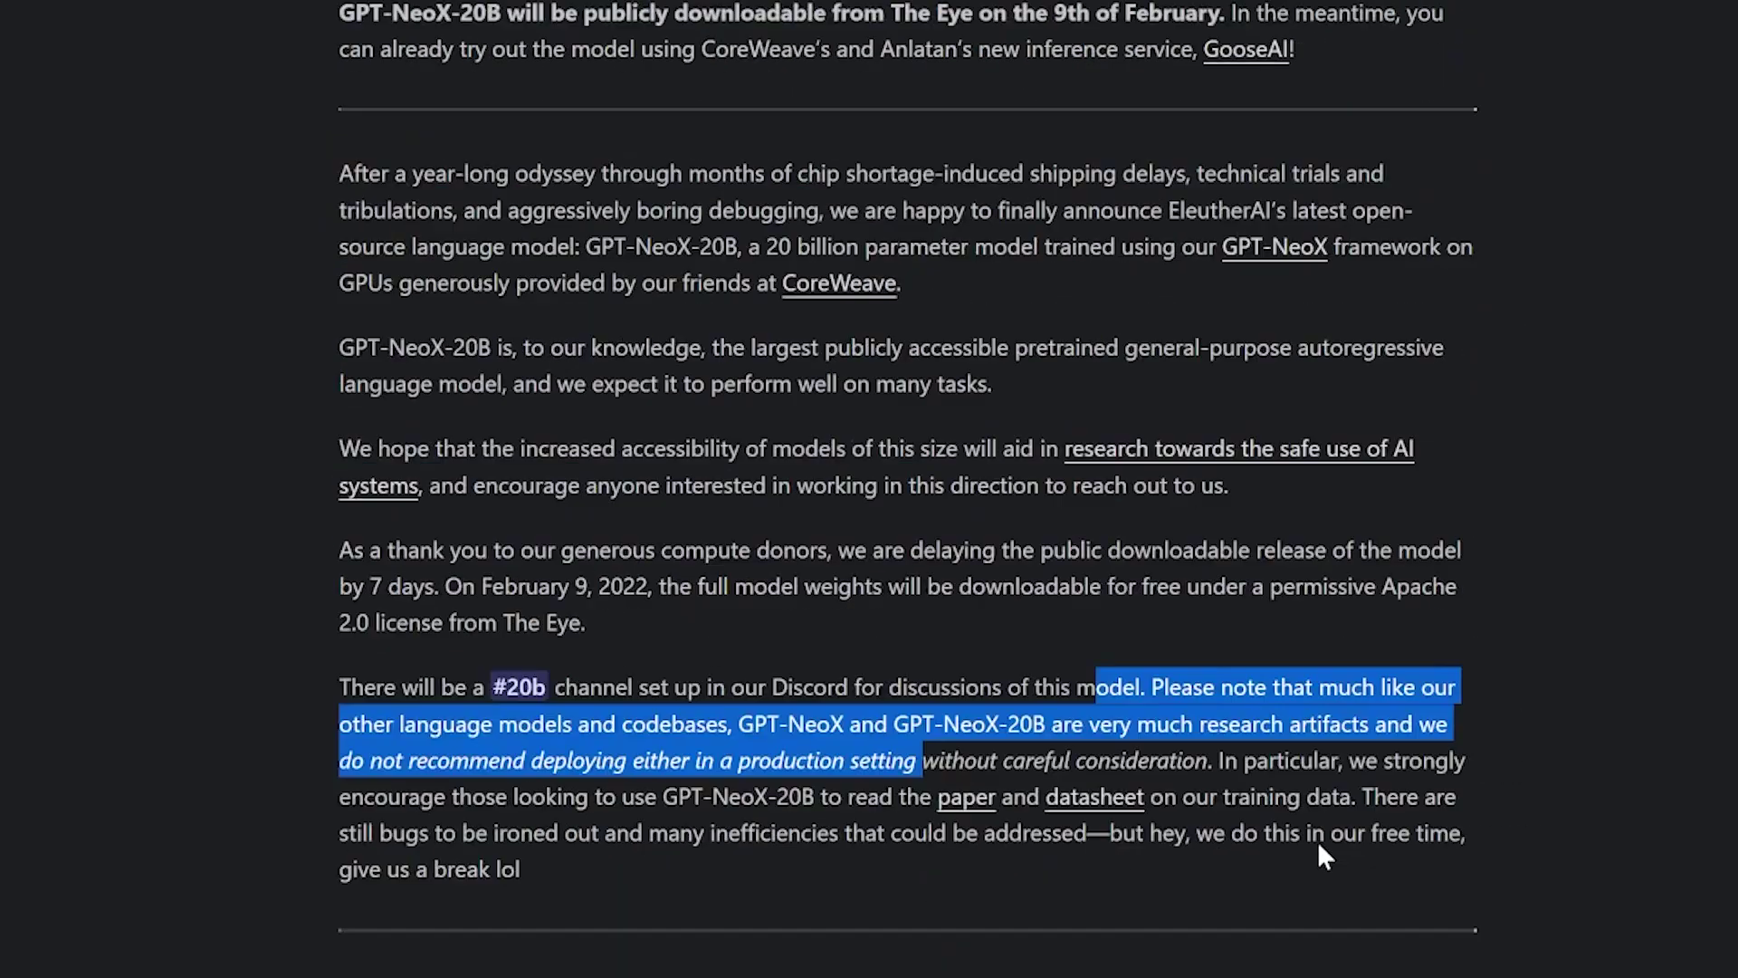
pyautogui.scroll(4, 1310, 834)
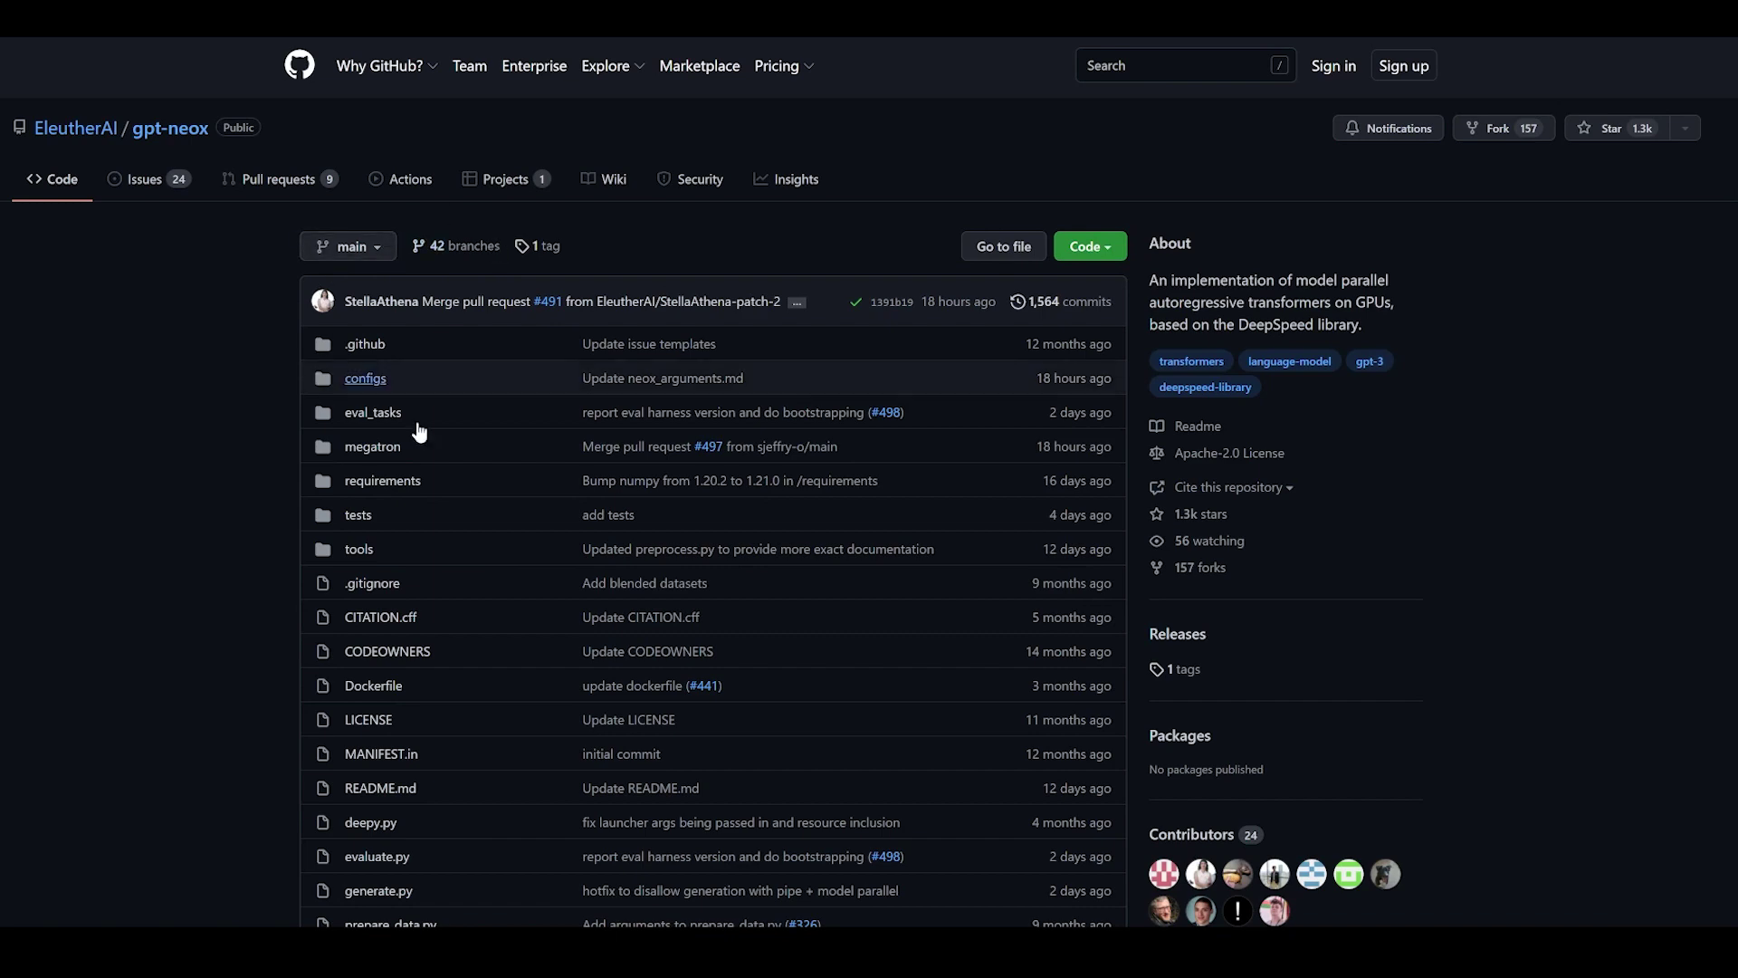
pyautogui.scroll(-2, 695, 546)
pyautogui.scroll(-3, 695, 549)
pyautogui.scroll(-2, 693, 549)
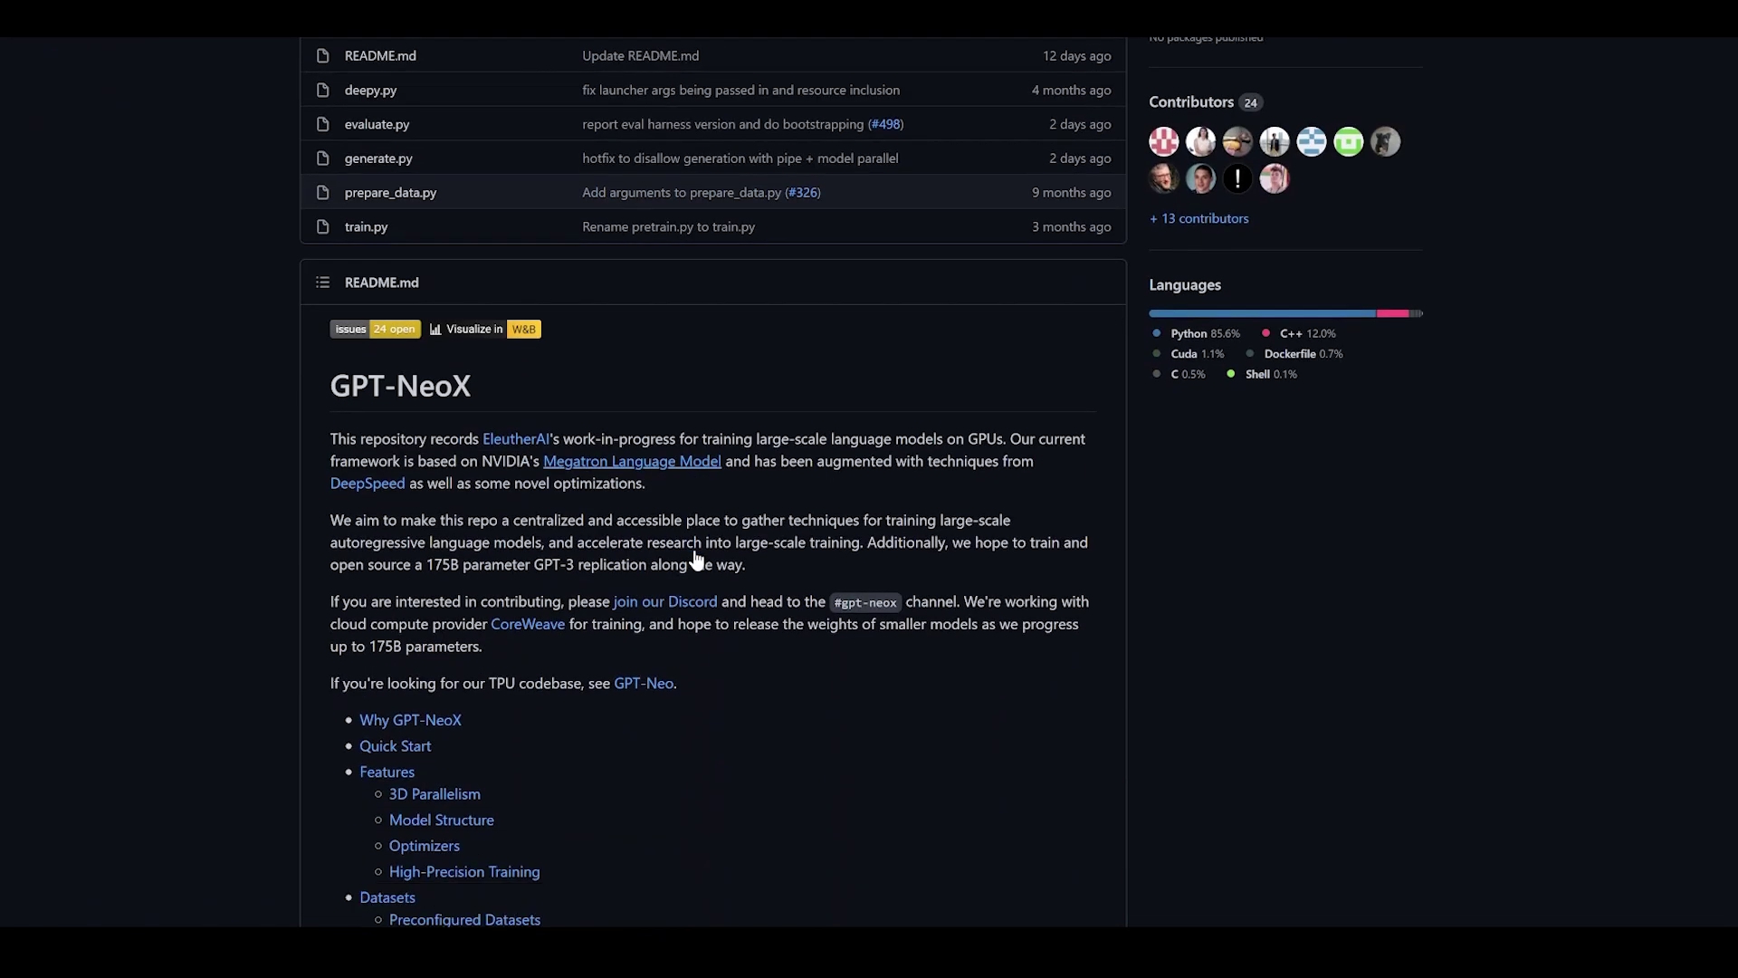
pyautogui.scroll(-3, 684, 567)
pyautogui.scroll(-3, 683, 568)
pyautogui.scroll(-2, 680, 570)
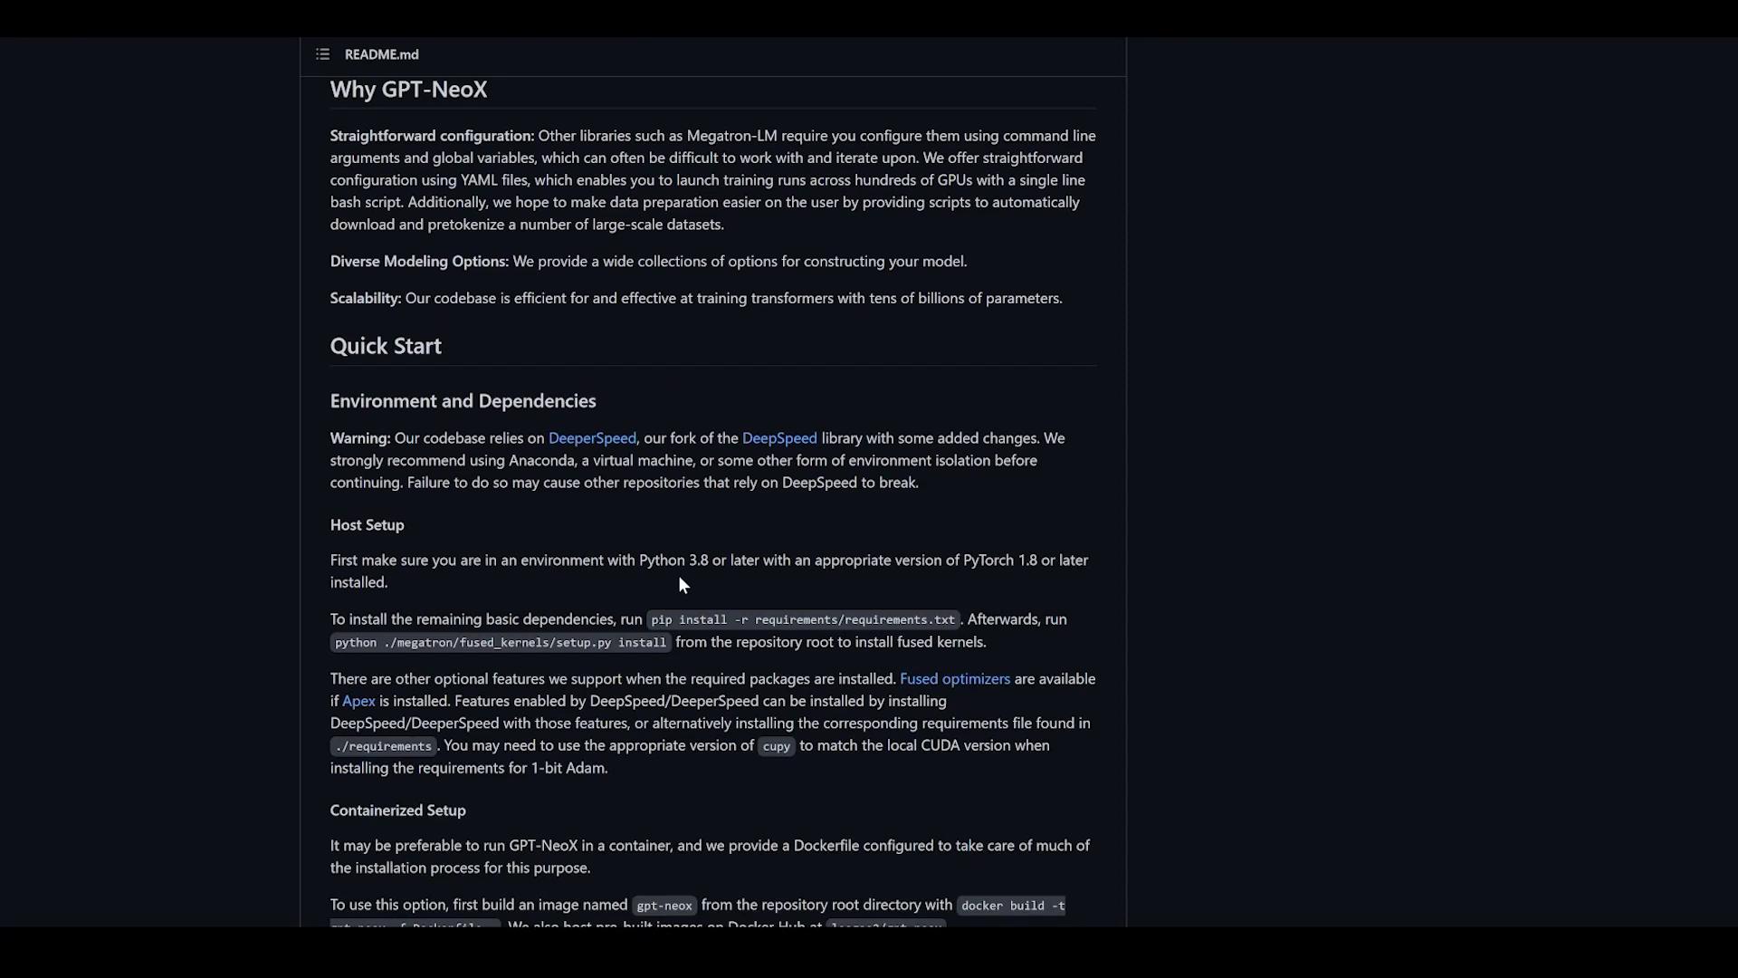
pyautogui.scroll(-3, 679, 575)
pyautogui.scroll(-3, 676, 583)
pyautogui.scroll(-3, 676, 582)
pyautogui.scroll(-4, 676, 582)
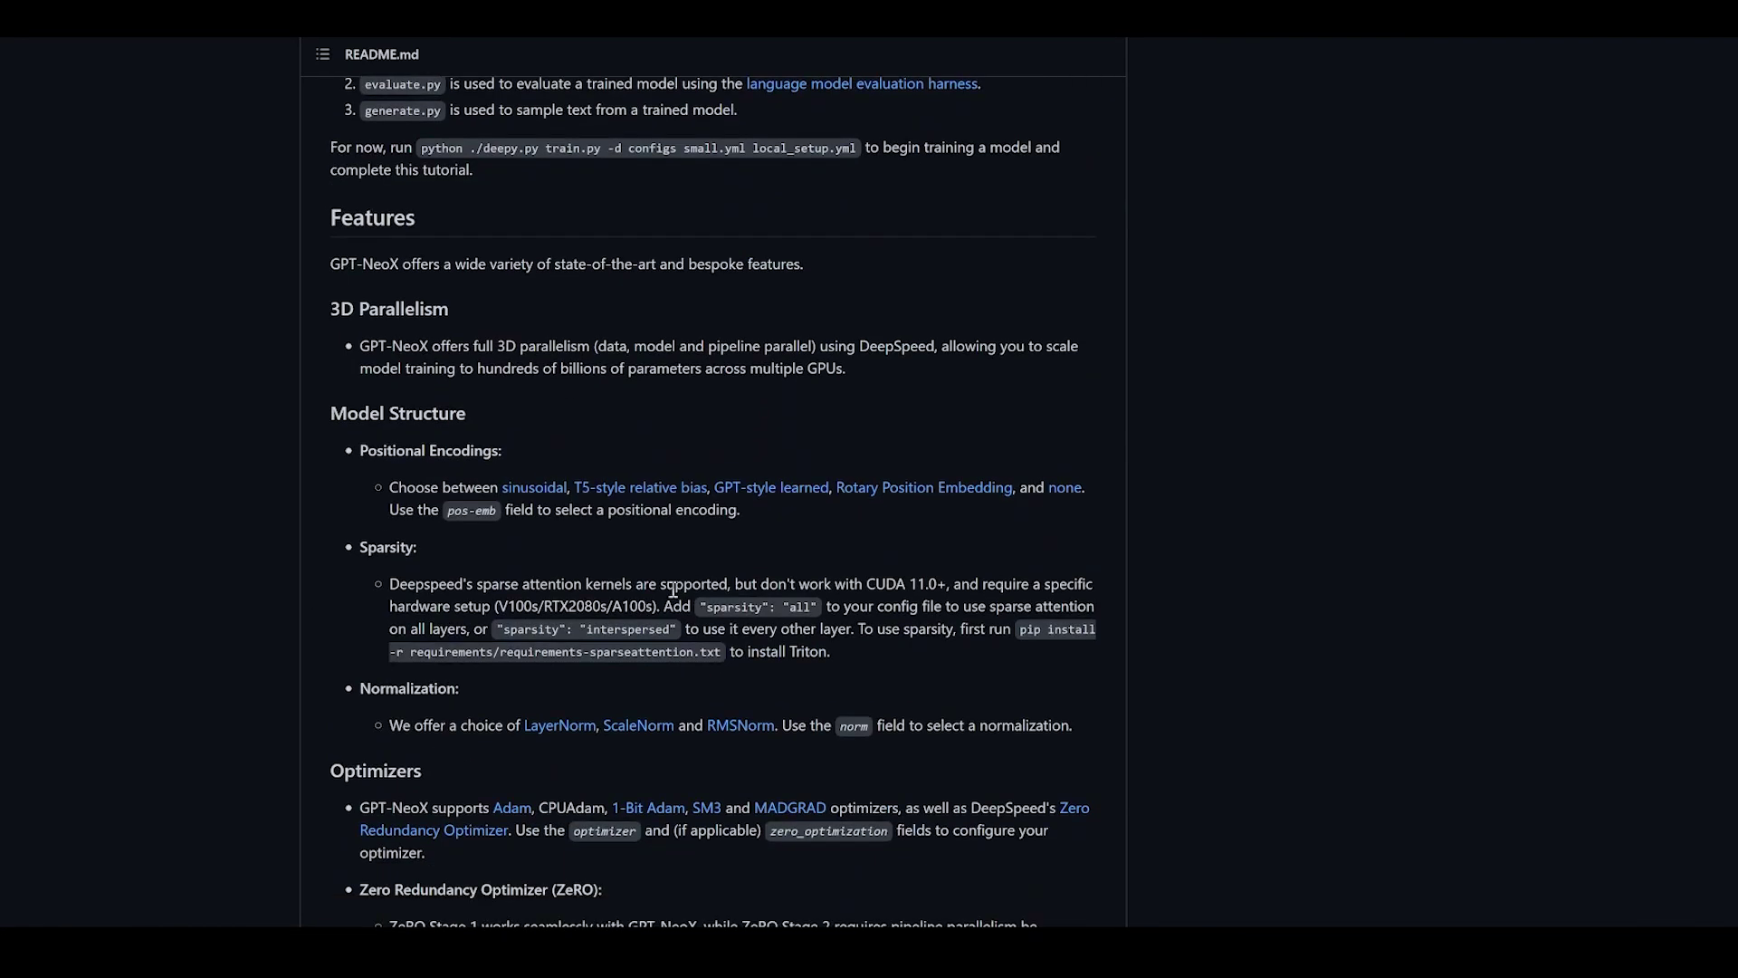
pyautogui.scroll(-4, 671, 581)
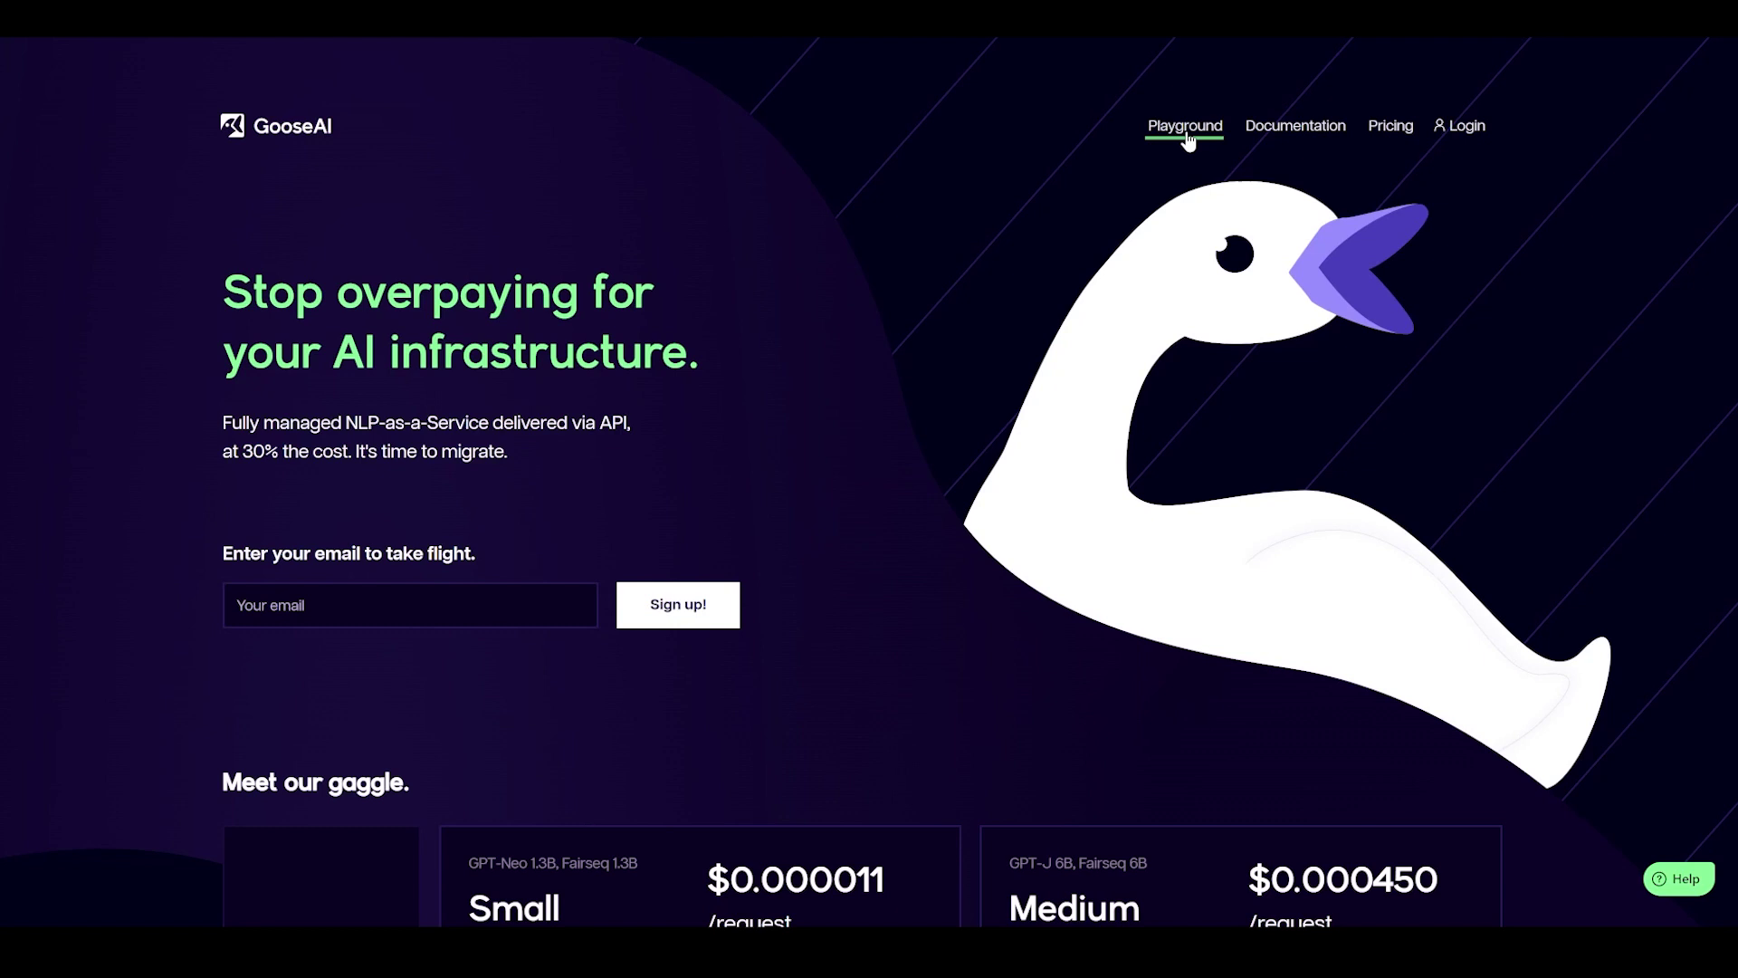
# Start signing in to a GooseAI account from the GooseAI homepage.
pyautogui.click(1465, 125)
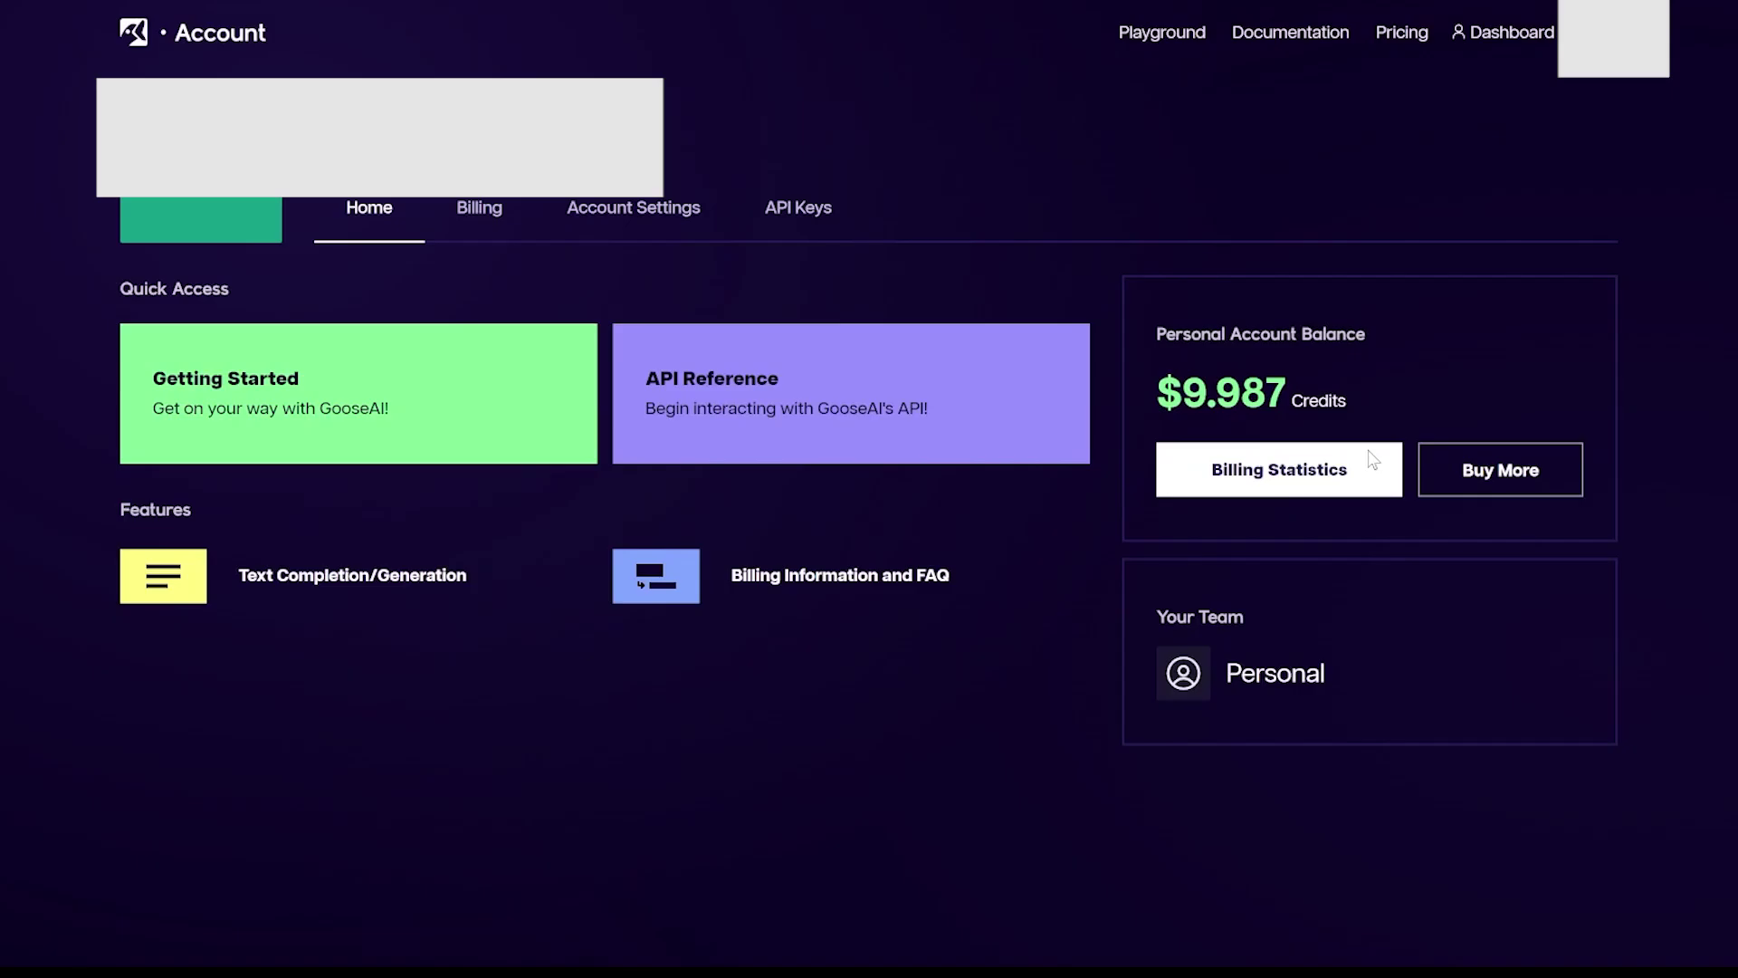
# Go to the AI Playground and place the cursor in its empty prompt box.
pyautogui.click(1161, 32)
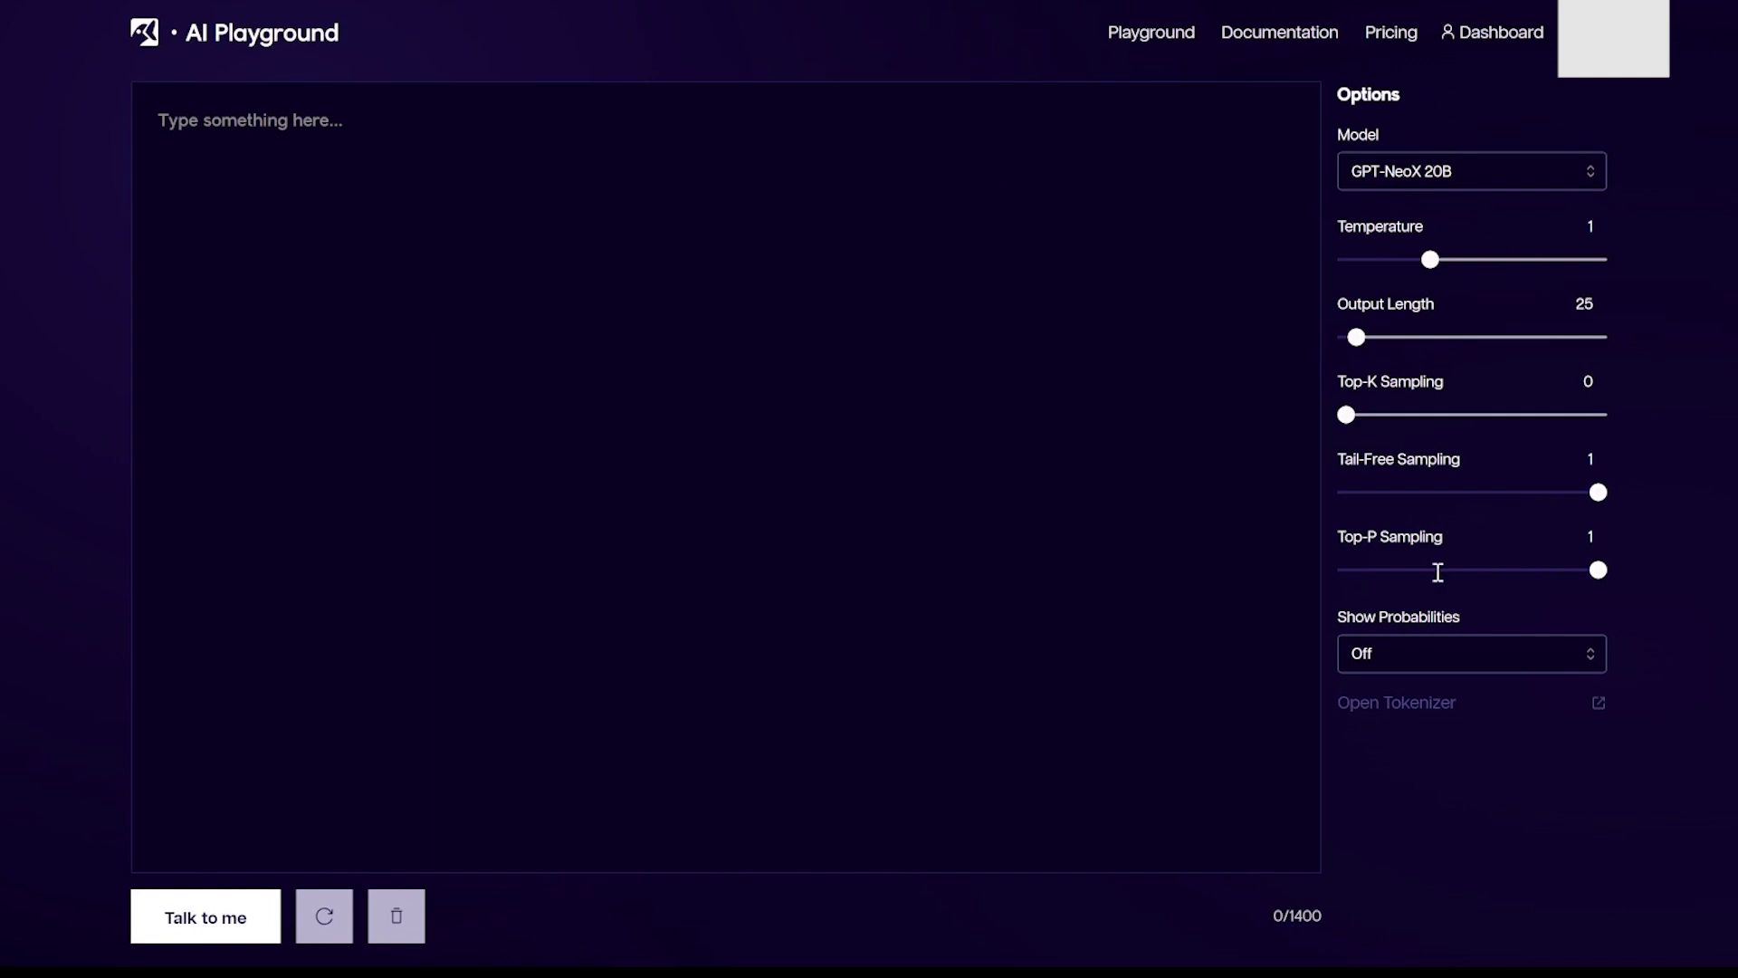
pyautogui.click(344, 148)
pyautogui.write('Seashells, s')
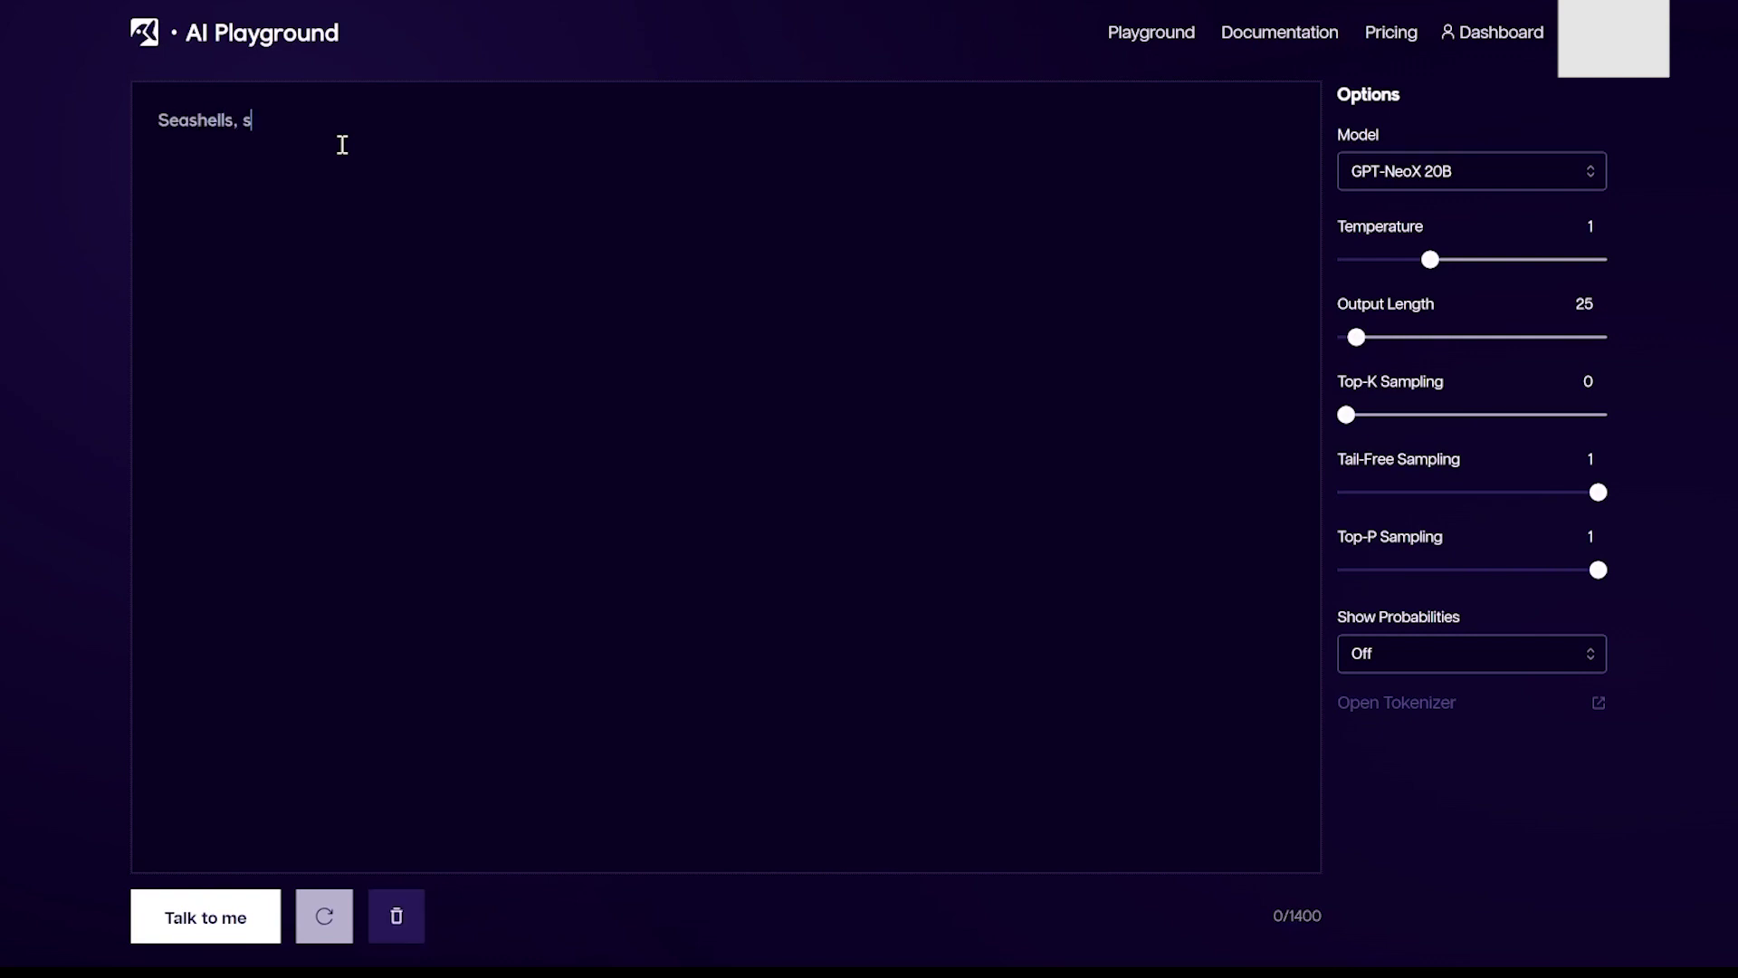
pyautogui.write('eas')
pyautogui.write('hells, siting by th')
# Fix the 'sitting' typo, generate the completion, then highlight 'seashore' and the wharf sentence.
pyautogui.press('BackSpace')
pyautogui.press('BackSpace')
pyautogui.press('BackSpace')
pyautogui.write('itting by the')
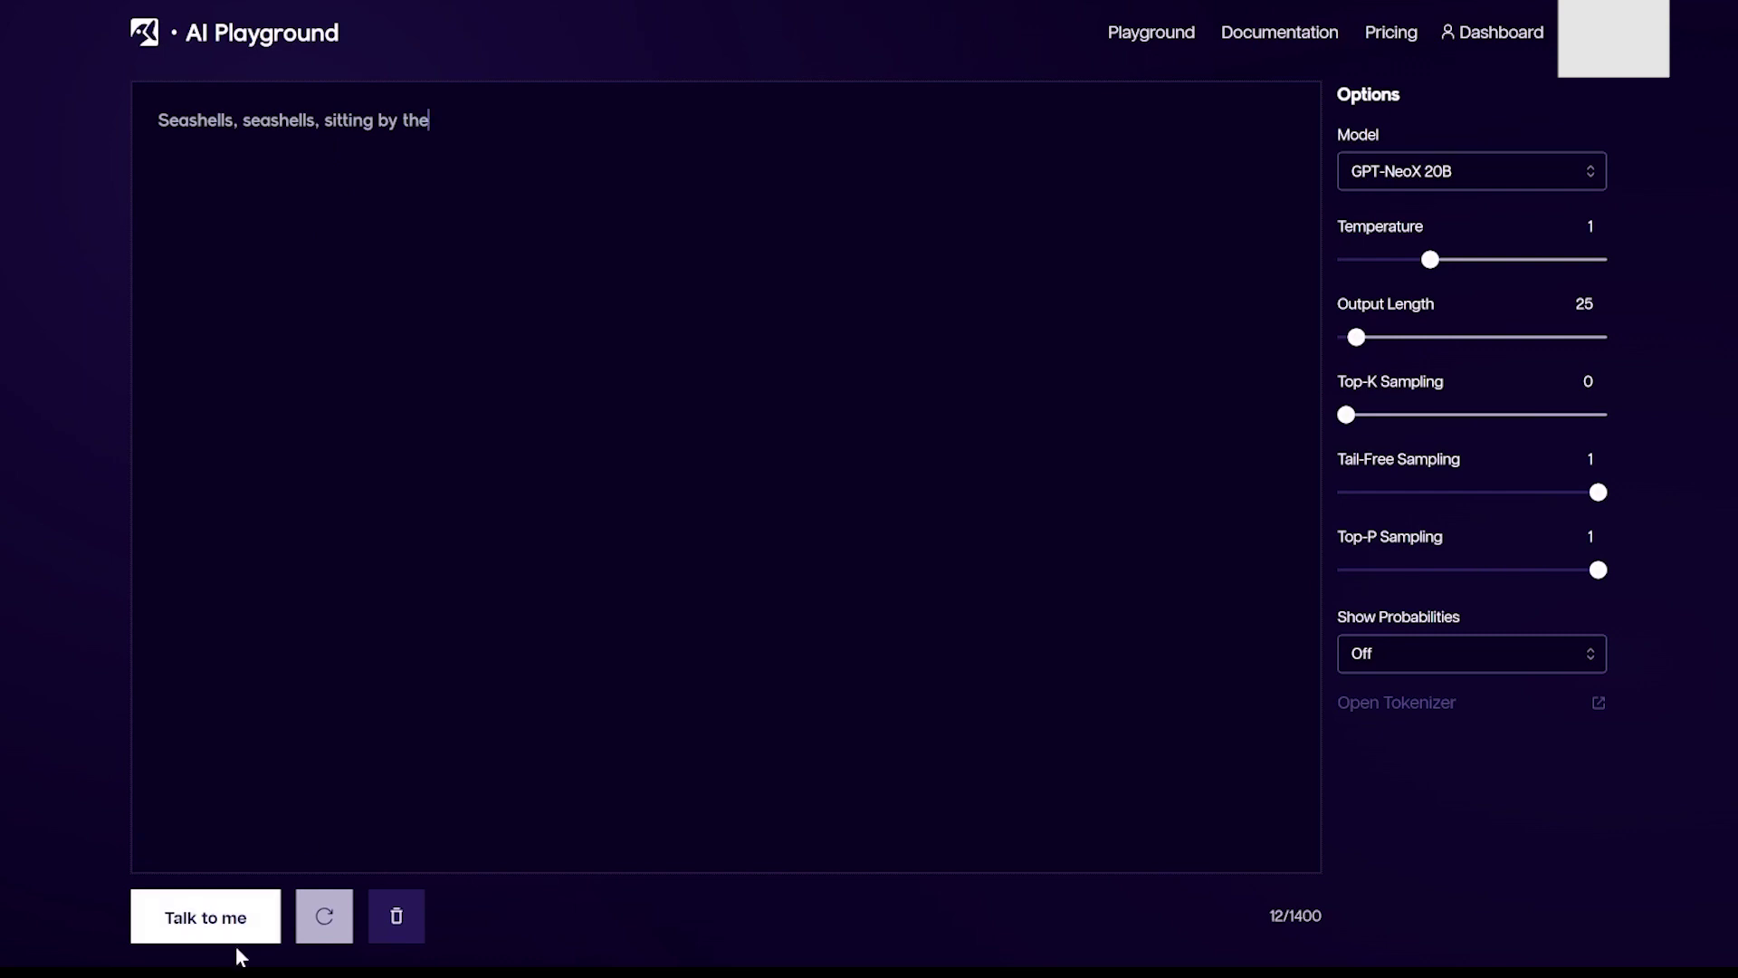
pyautogui.click(224, 937)
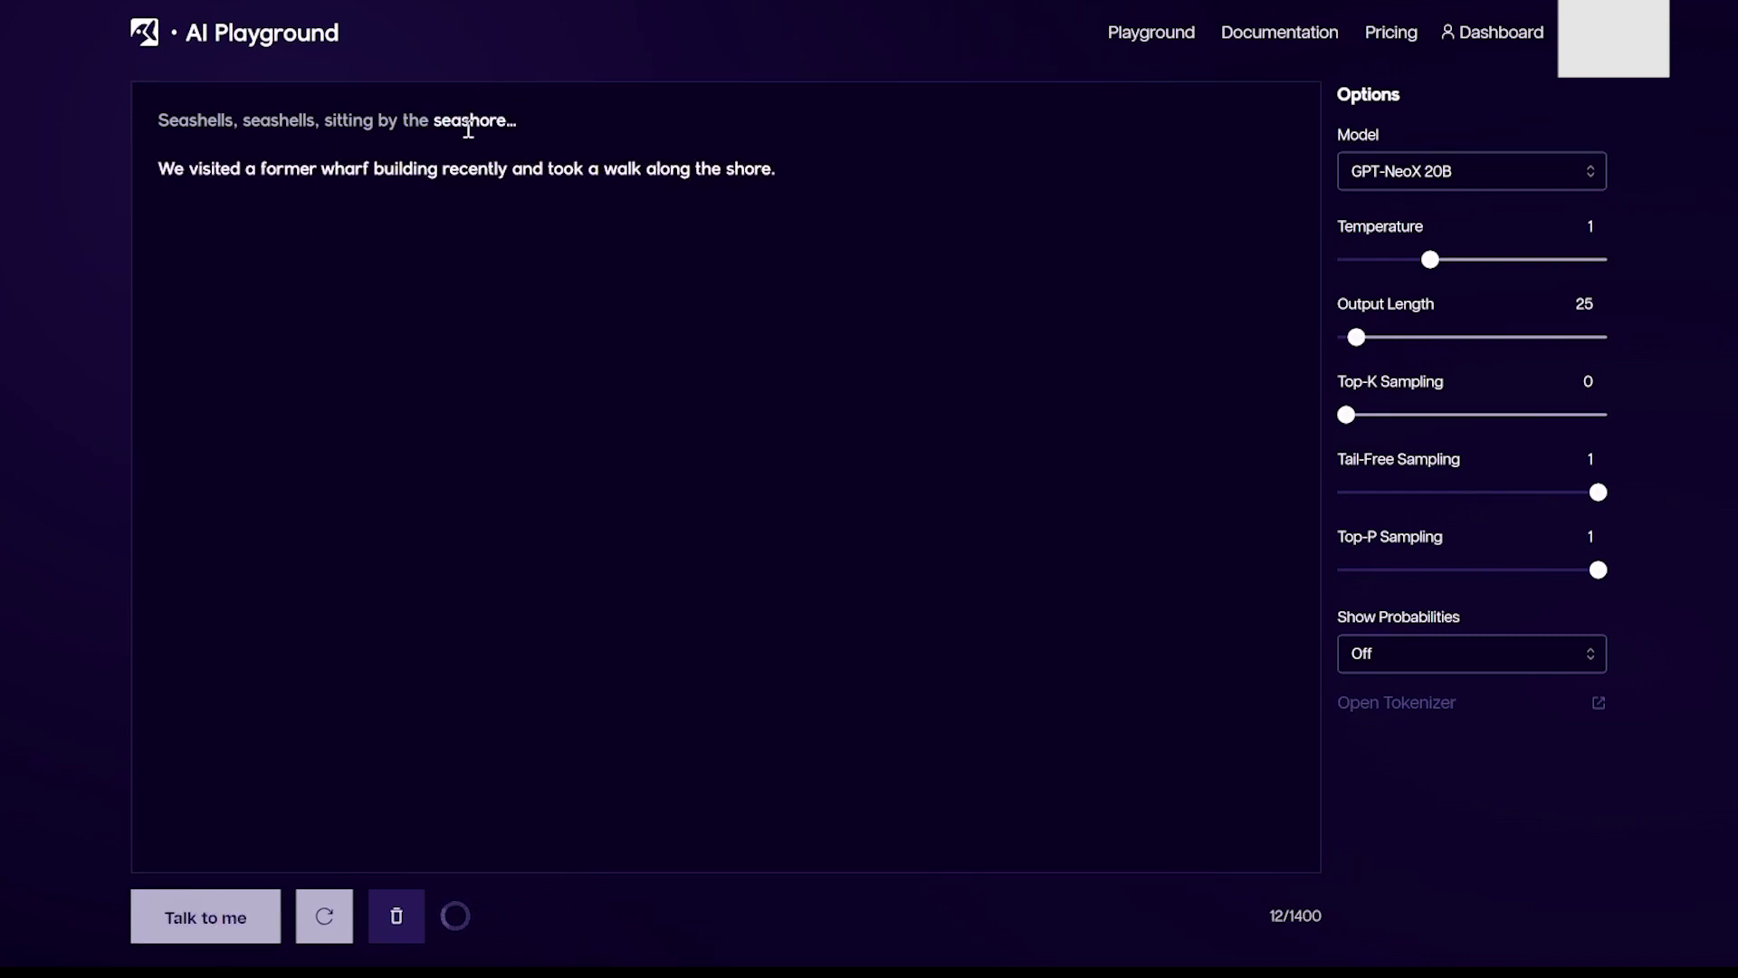
pyautogui.moveTo(432, 119); pyautogui.dragTo(177, 122)
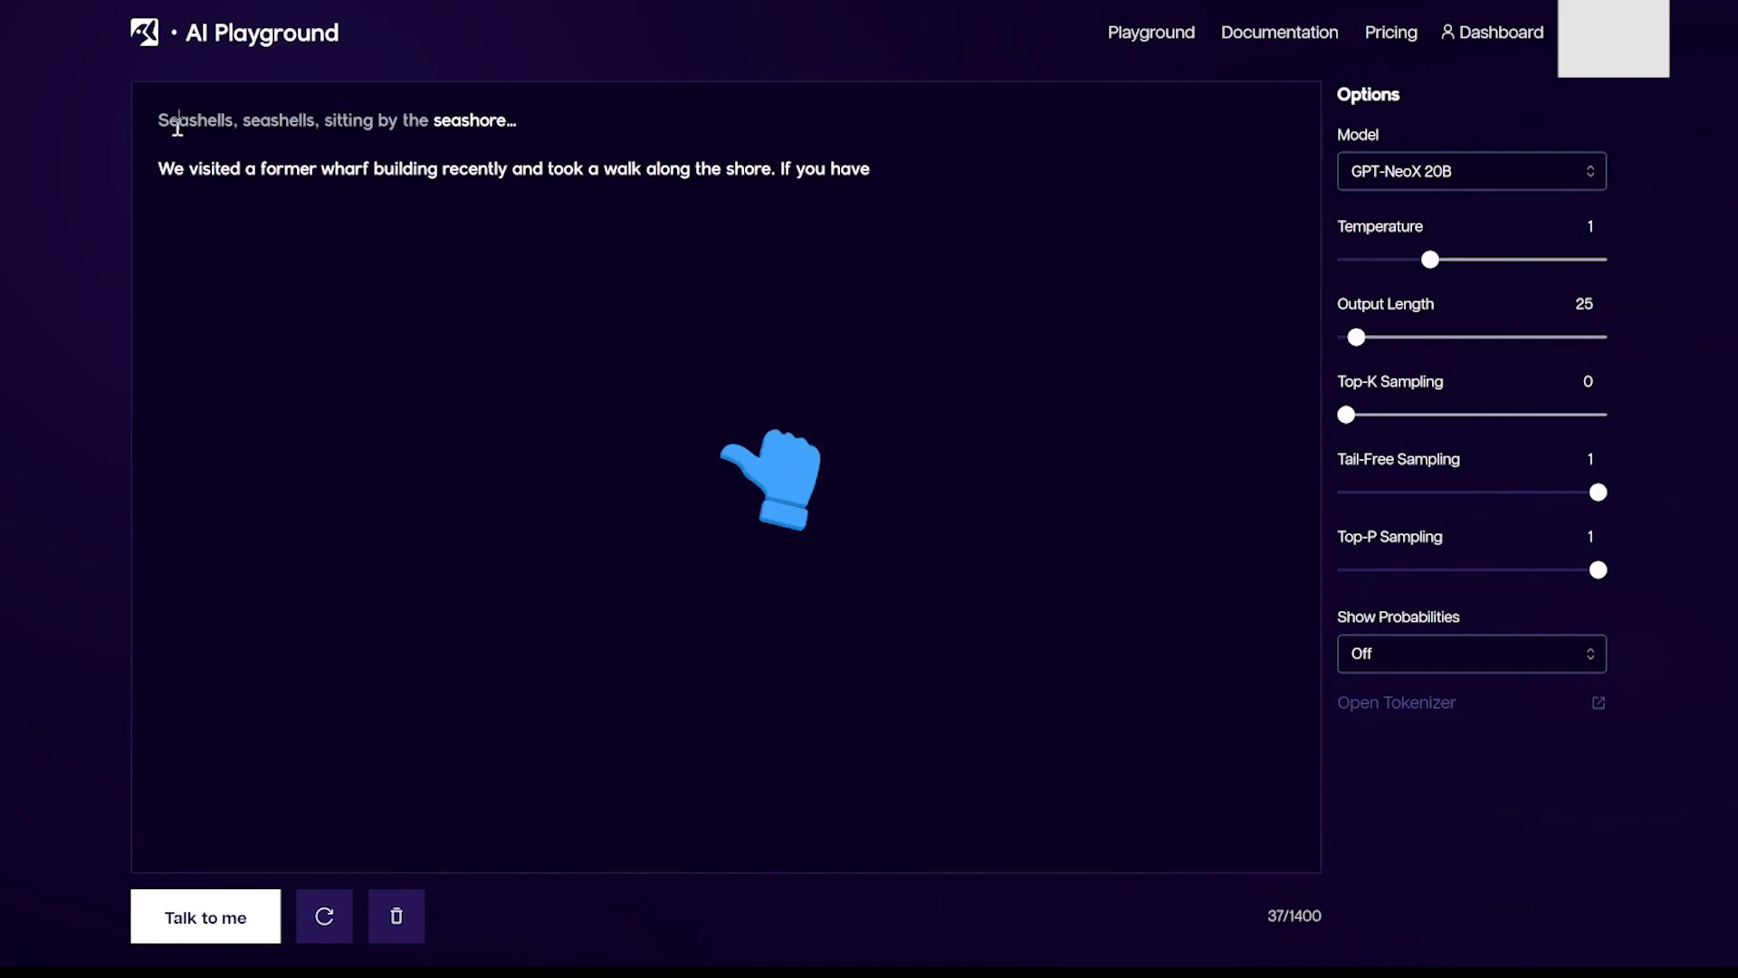
pyautogui.click(432, 121)
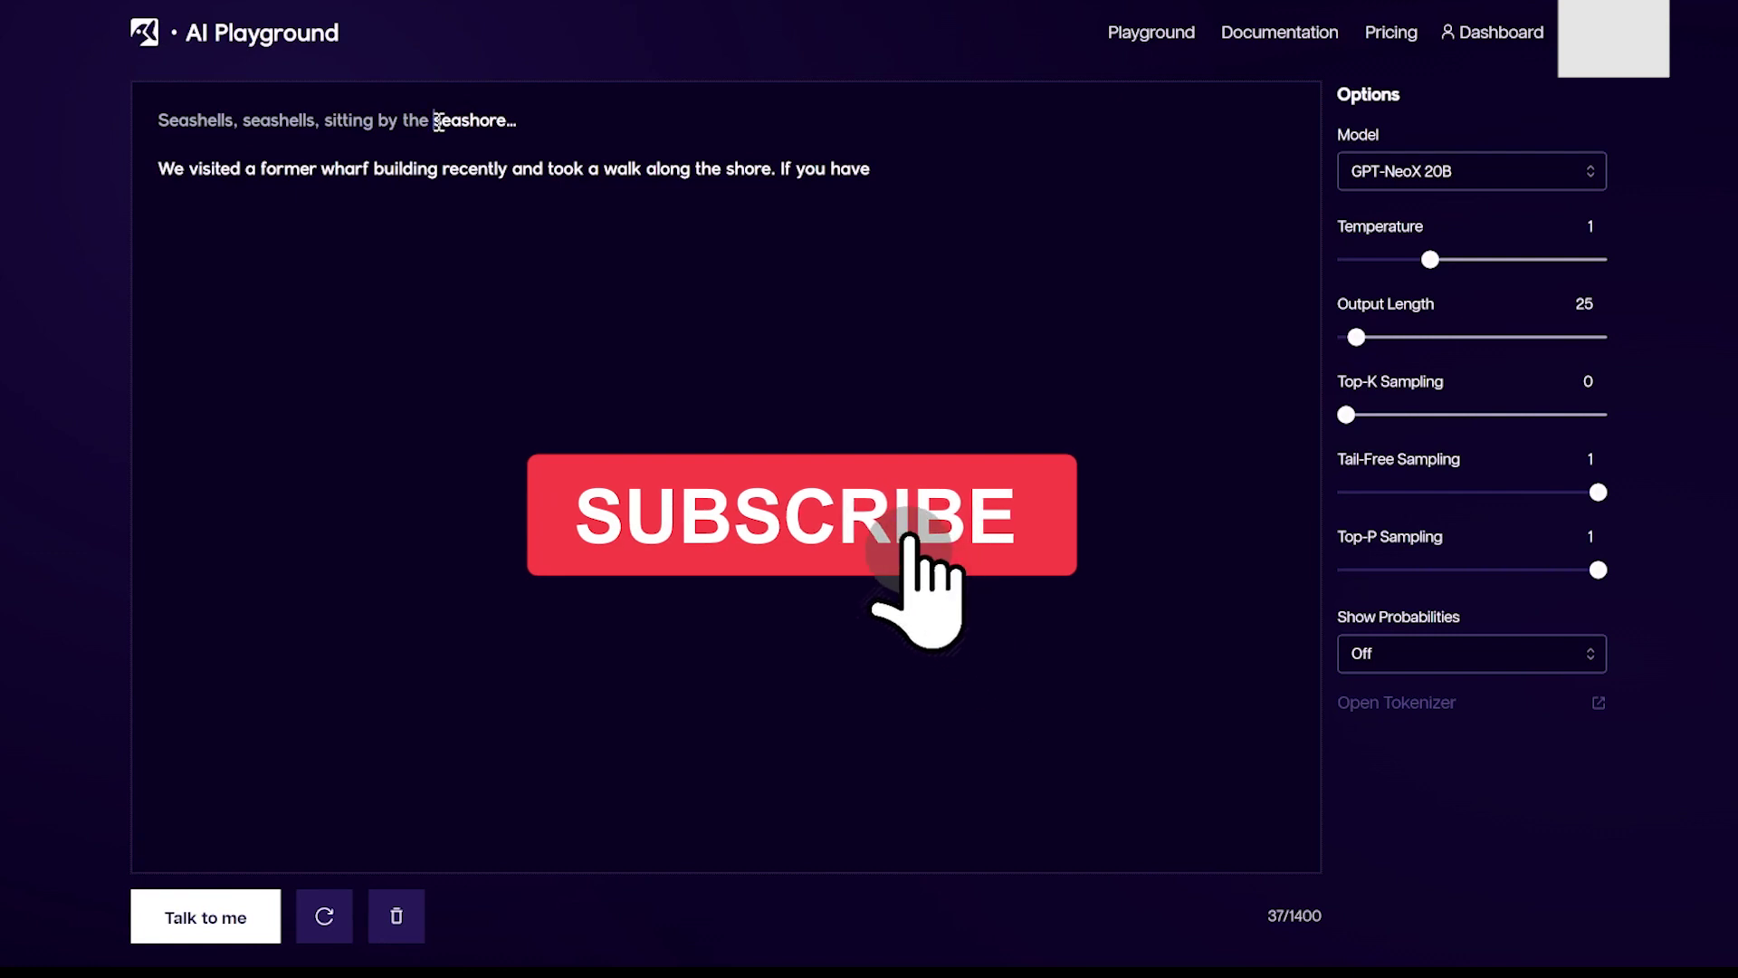
pyautogui.moveTo(433, 120); pyautogui.dragTo(541, 125)
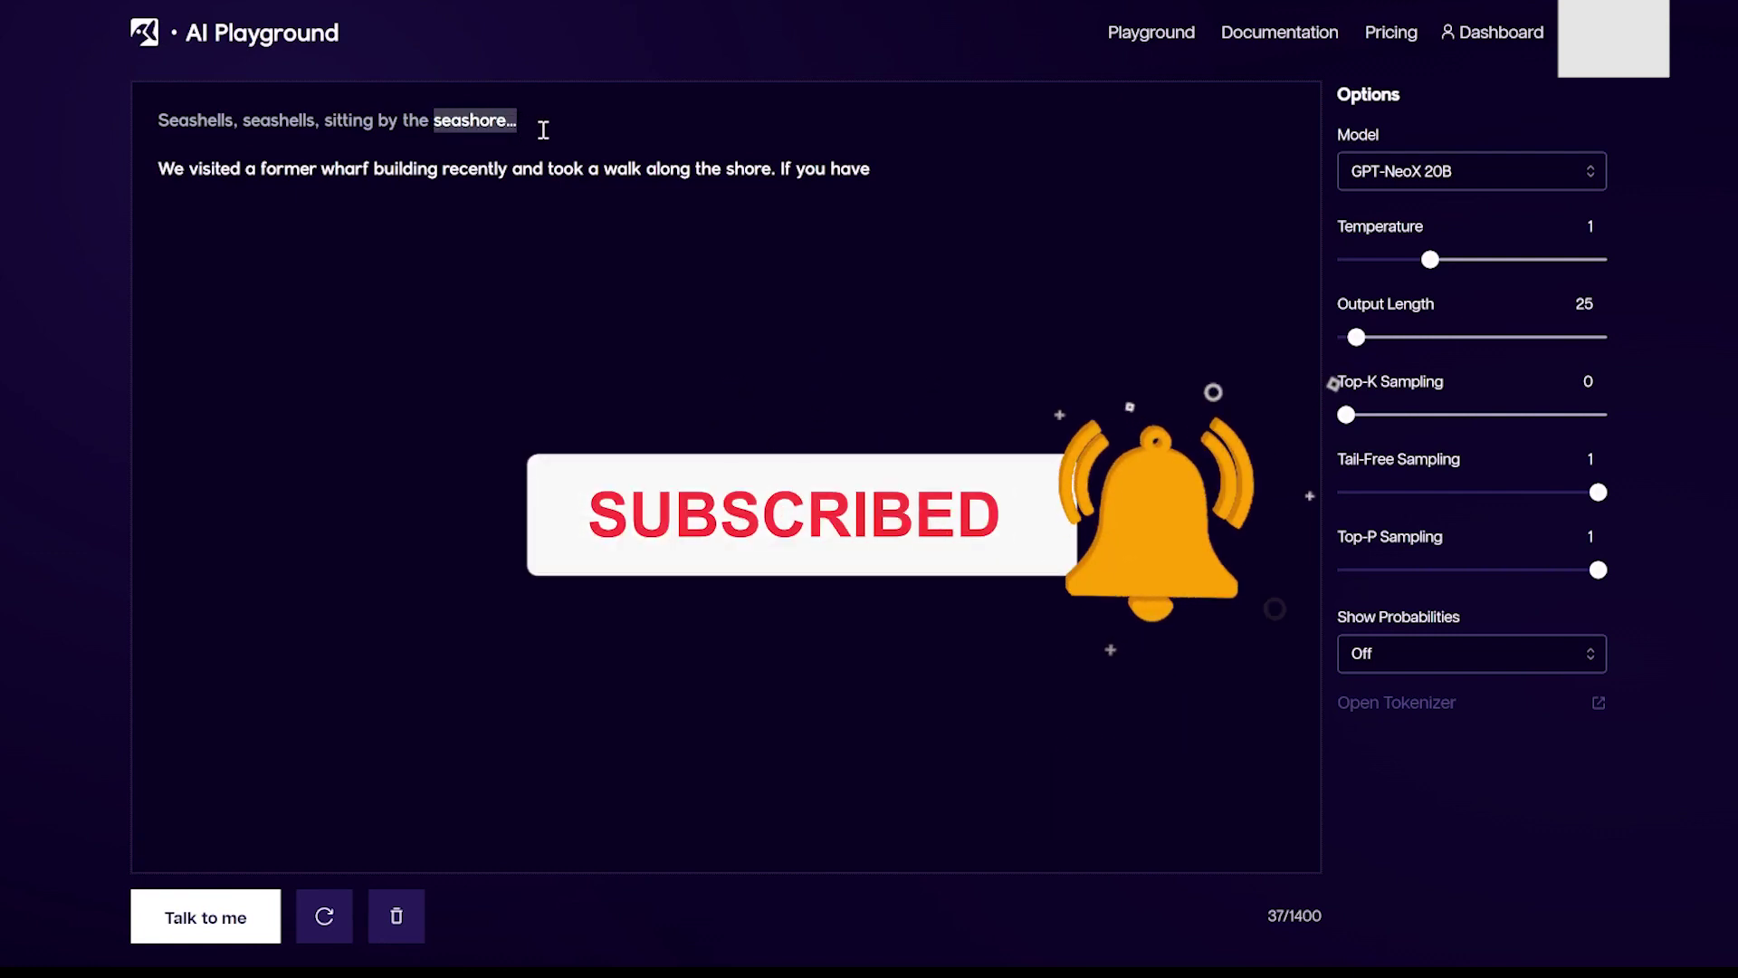
pyautogui.tripleClick(358, 169)
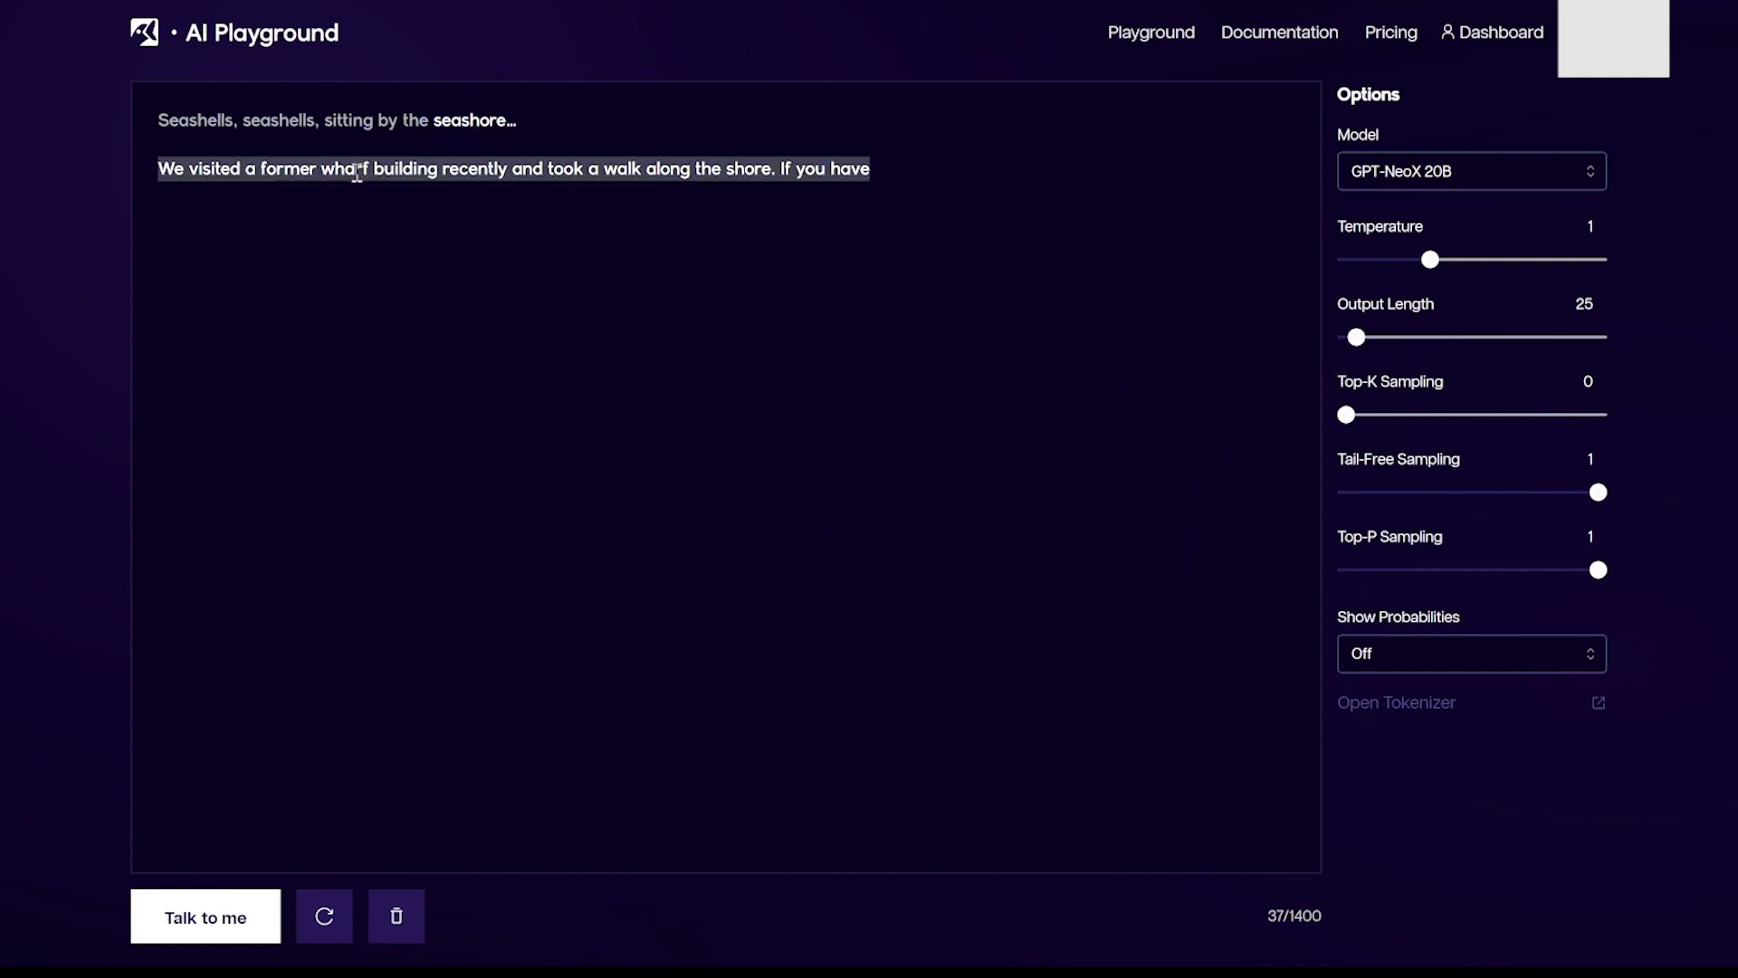